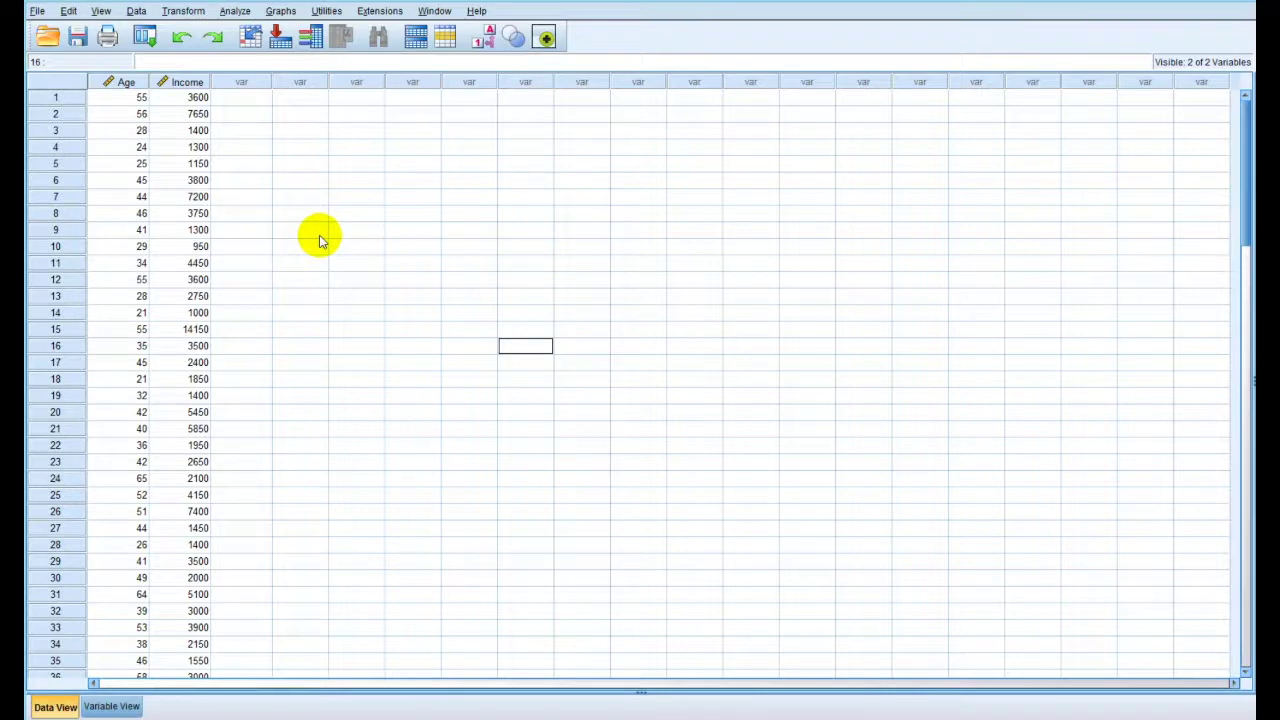
# Start a Frequencies analysis with Age and Income as its variables
pyautogui.click(240, 17)
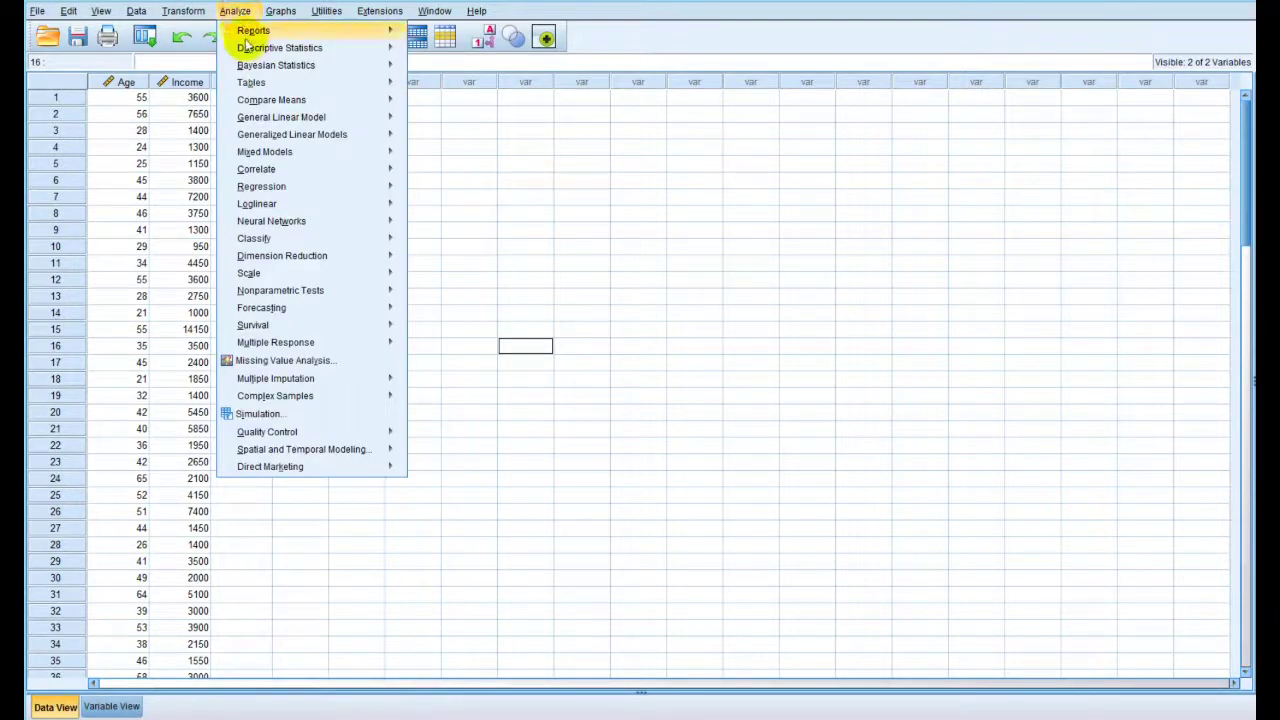
pyautogui.moveTo(245, 48)
pyautogui.click(458, 57)
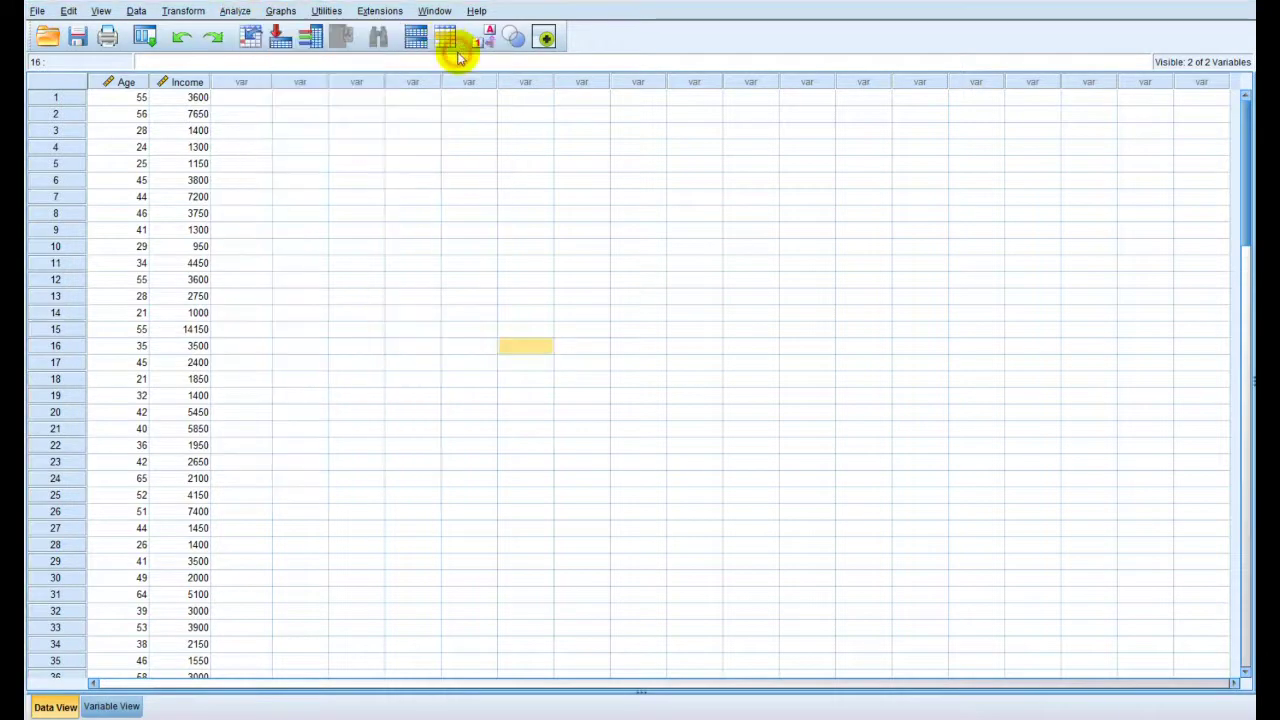
pyautogui.moveTo(880, 250); pyautogui.dragTo(779, 118)
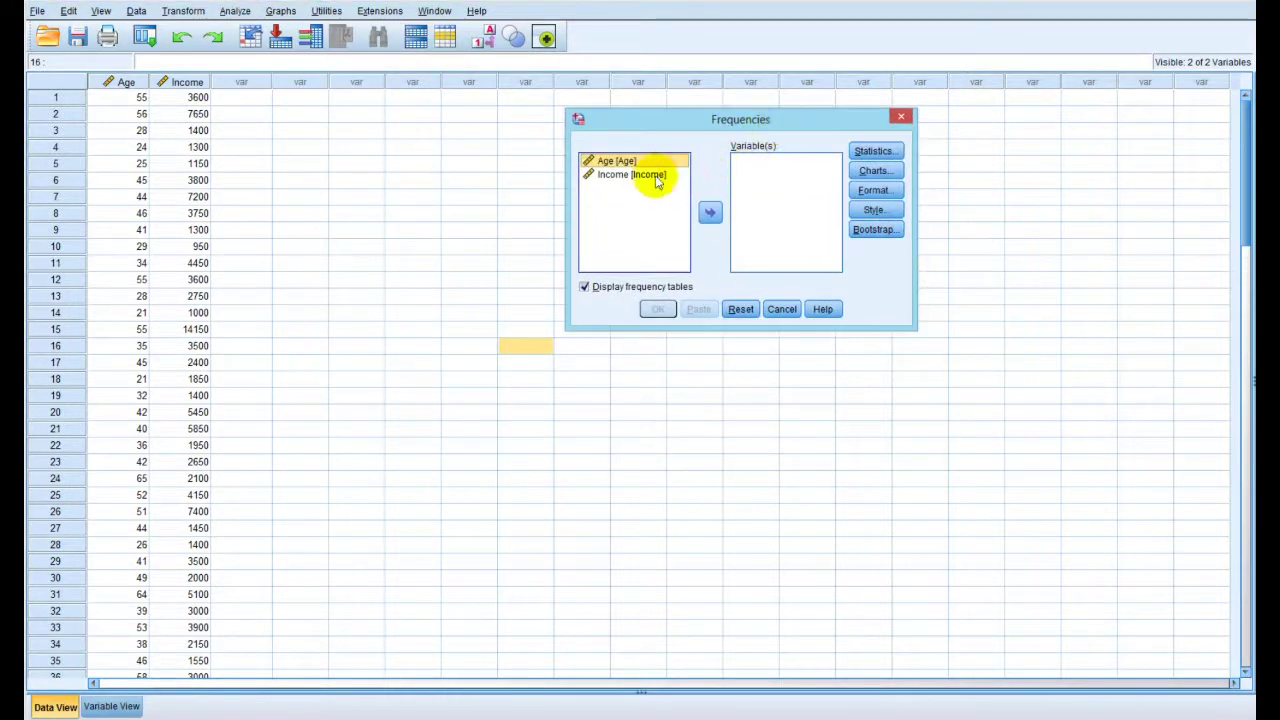
pyautogui.keyDown('shift'); pyautogui.click(645, 175); pyautogui.keyUp('shift')
pyautogui.click(711, 213)
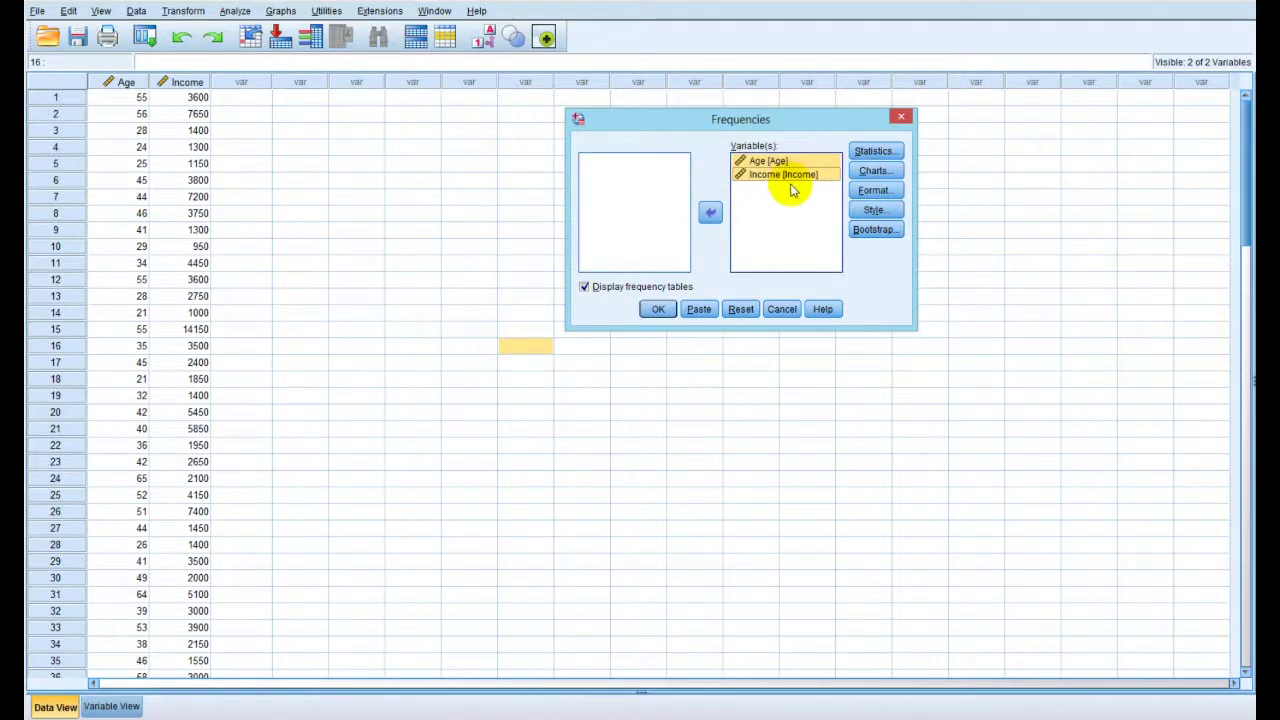
# Set the chart type of the frequencies analysis to histograms, without a normal curve
pyautogui.click(873, 171)
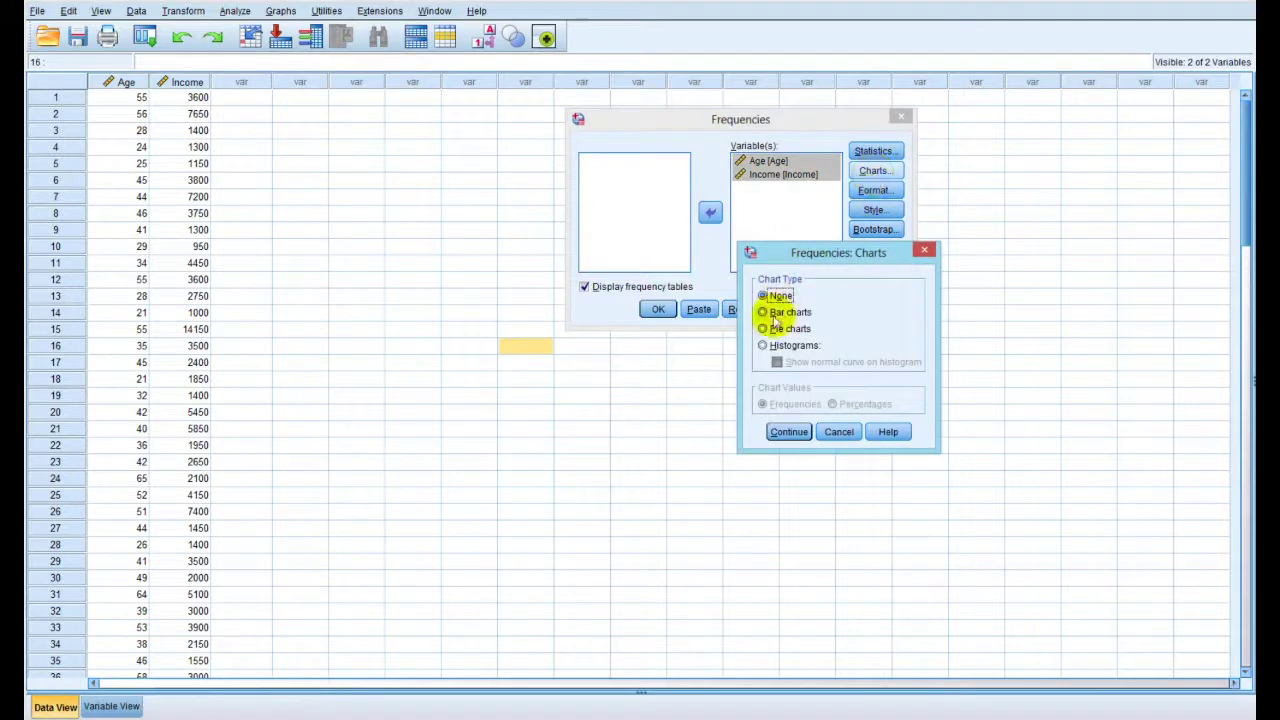
pyautogui.click(763, 345)
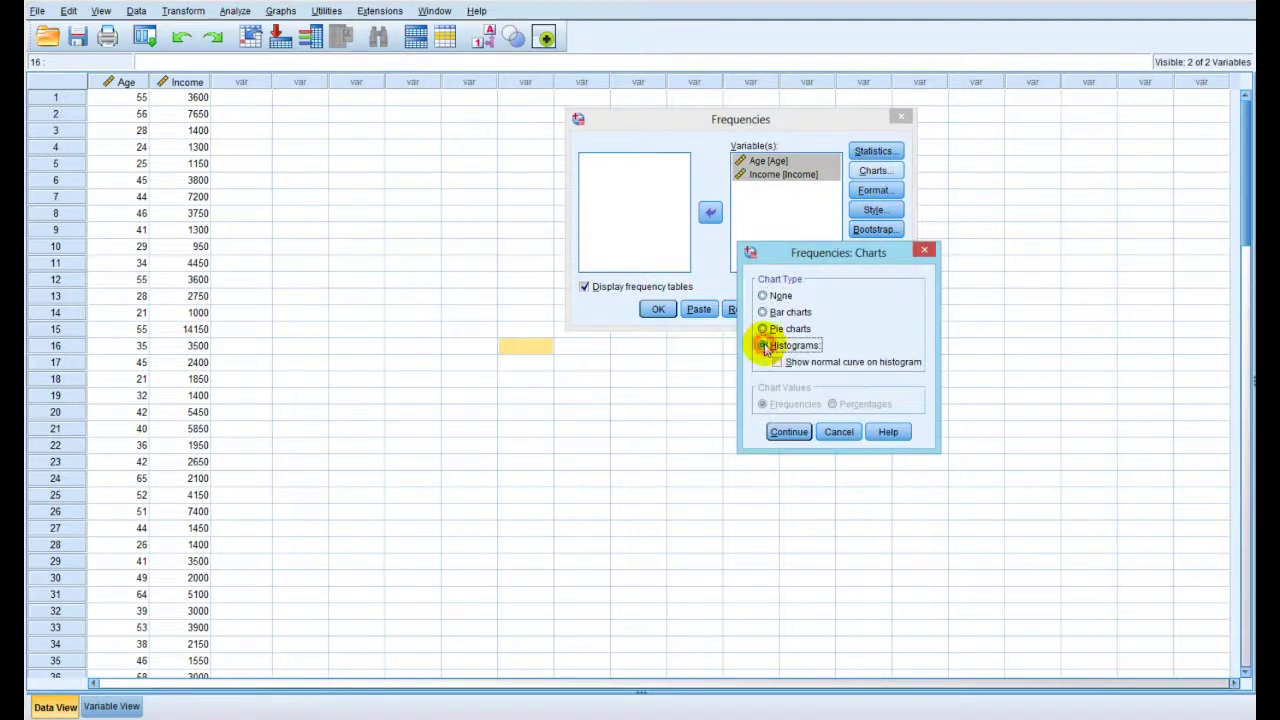
pyautogui.click(788, 431)
# Request mean, median, mode, skewness and kurtosis, and run the frequencies analysis
pyautogui.click(873, 152)
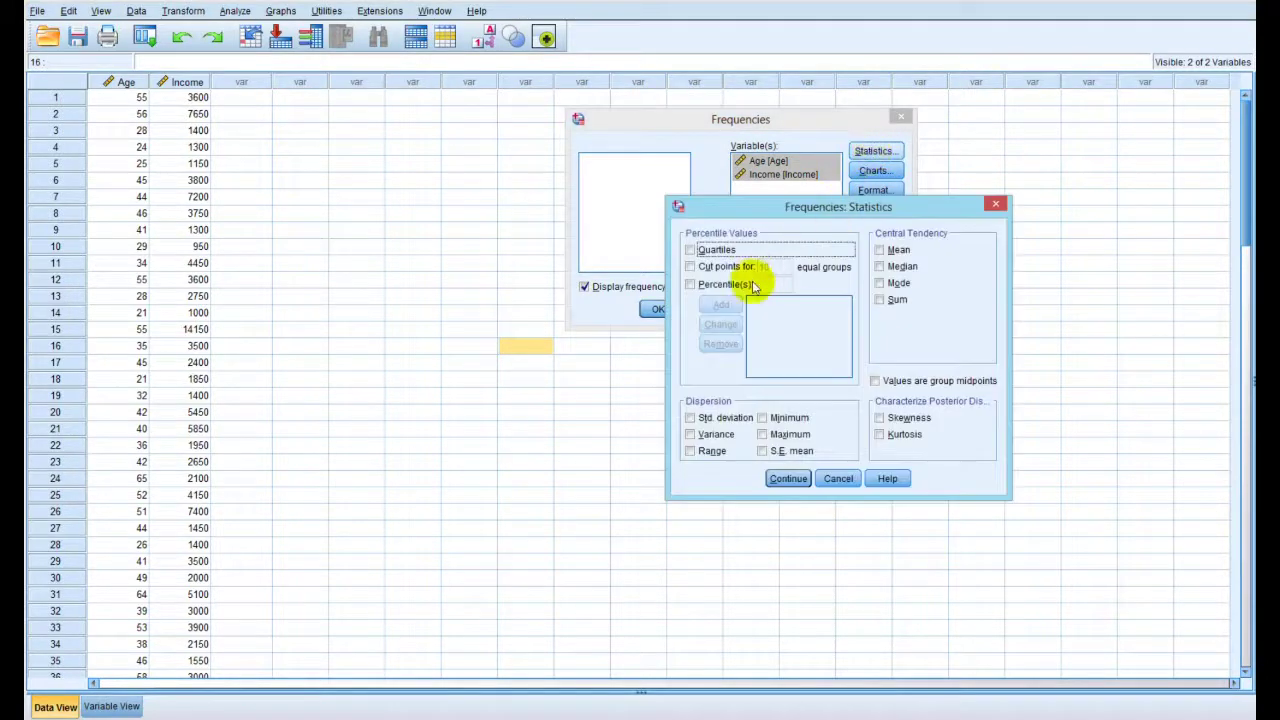
pyautogui.click(881, 418)
pyautogui.click(881, 434)
pyautogui.click(881, 250)
pyautogui.click(881, 267)
pyautogui.click(880, 283)
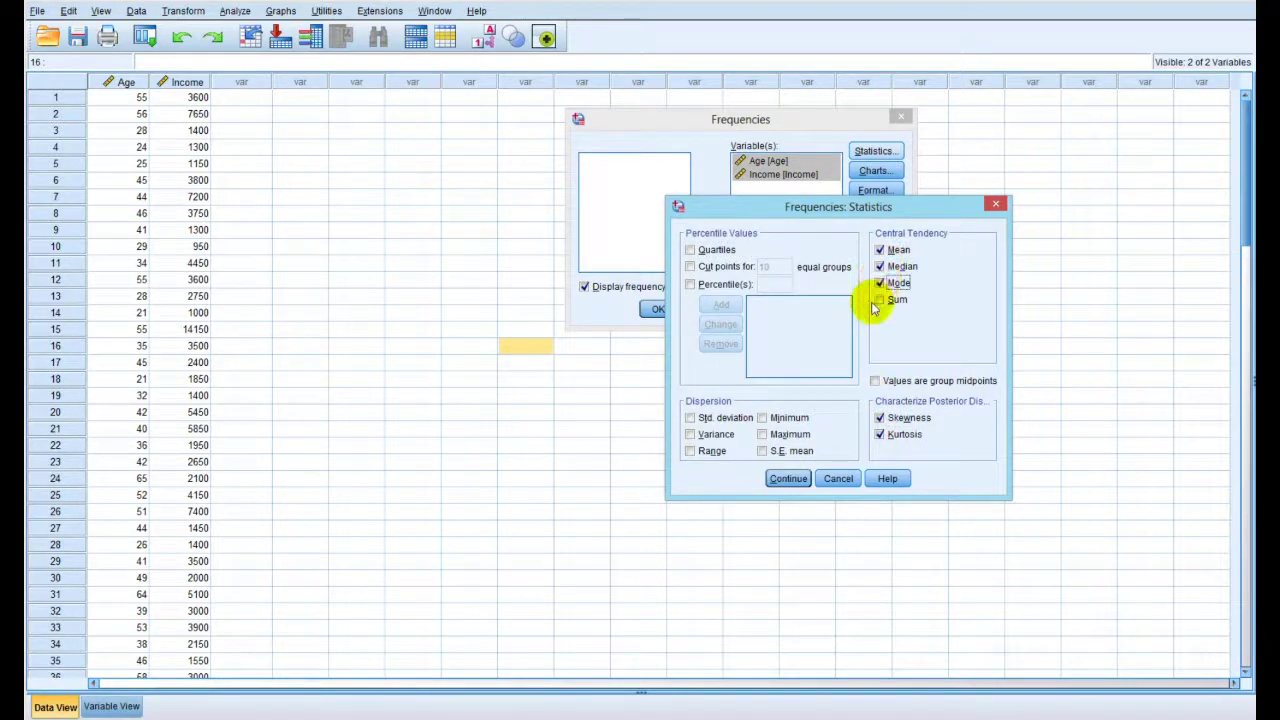
pyautogui.click(788, 478)
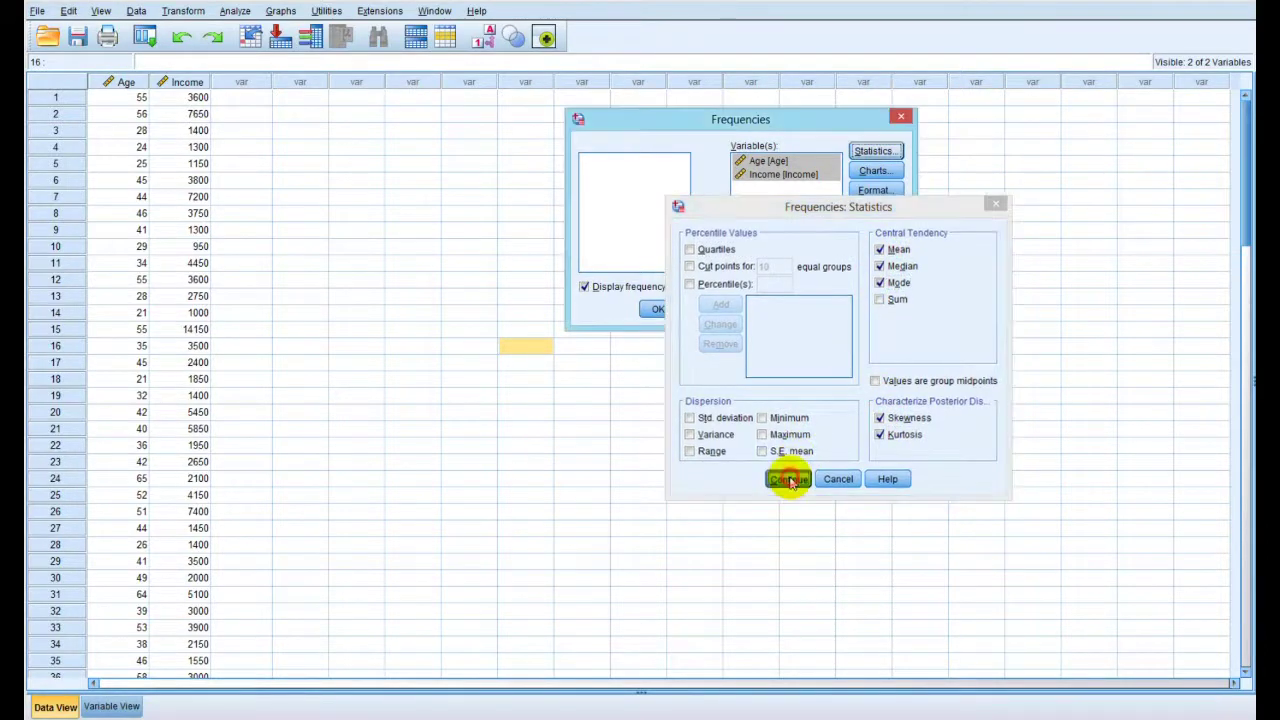
pyautogui.click(658, 309)
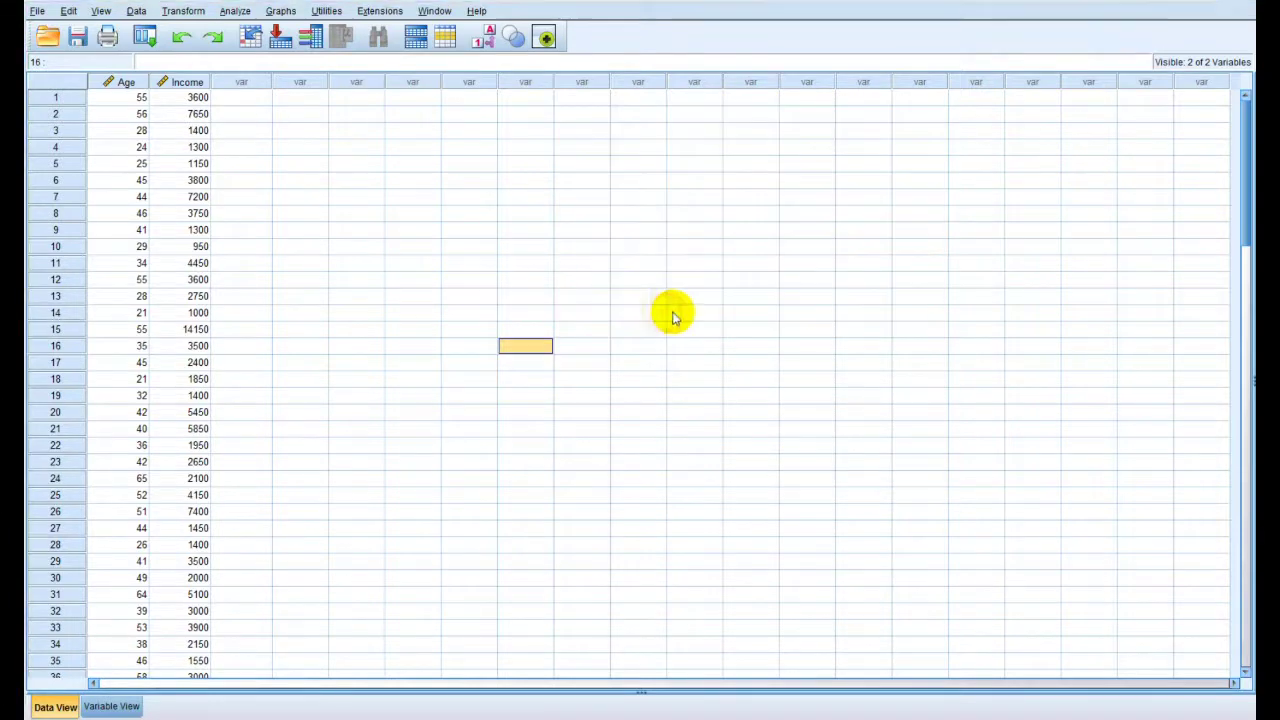
# Enlarge the output viewer and examine the statistics table and the histograms of Age and Income
pyautogui.moveTo(712, 104); pyautogui.dragTo(679, 39)
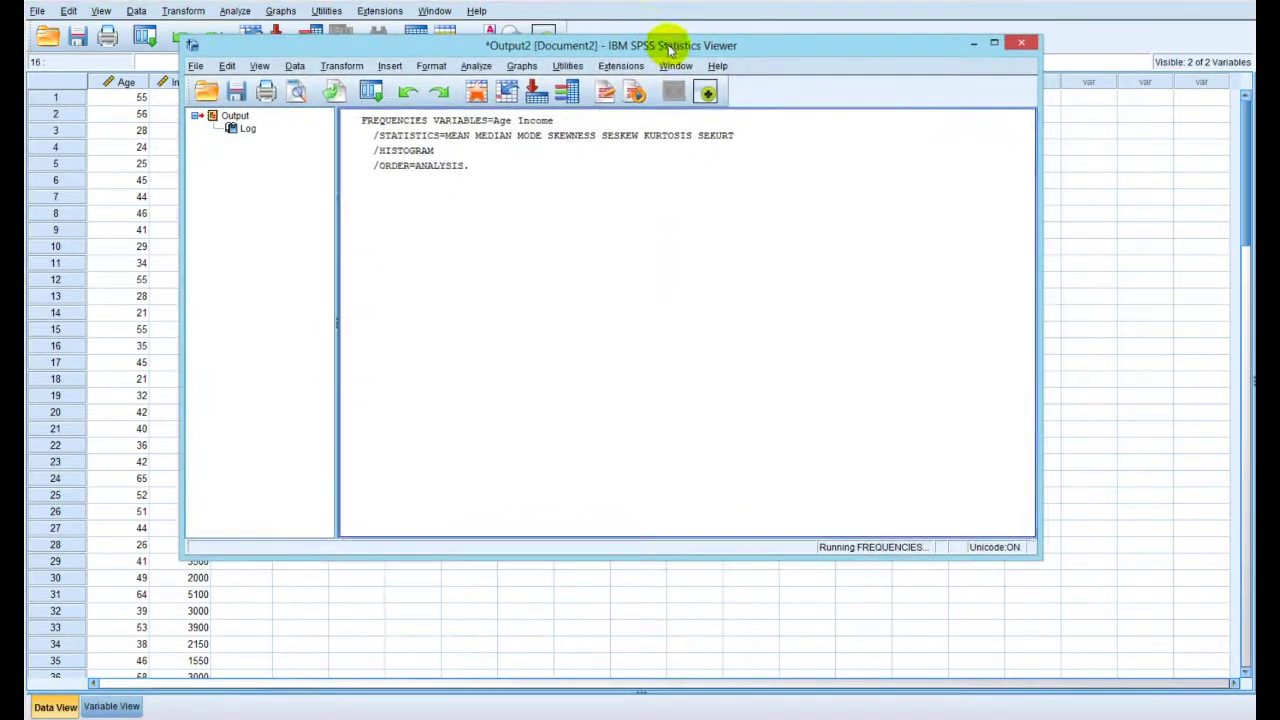
pyautogui.moveTo(1040, 562); pyautogui.dragTo(1050, 562)
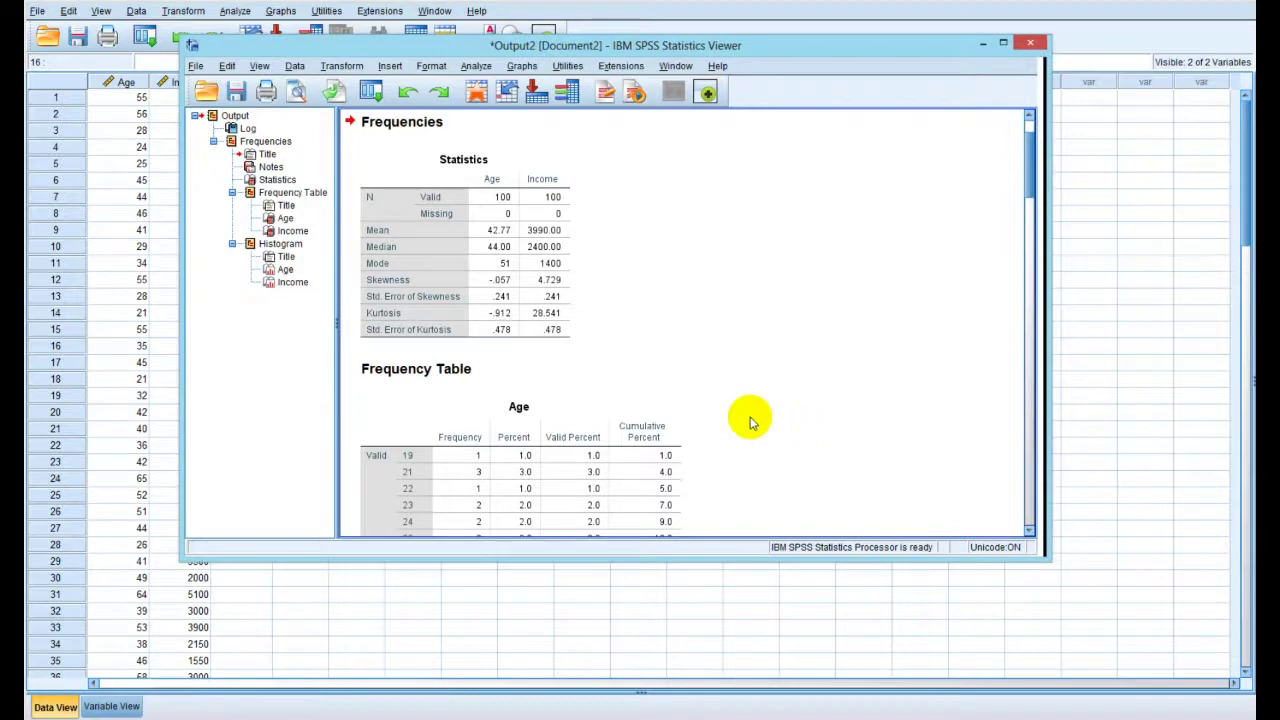
pyautogui.click(521, 270)
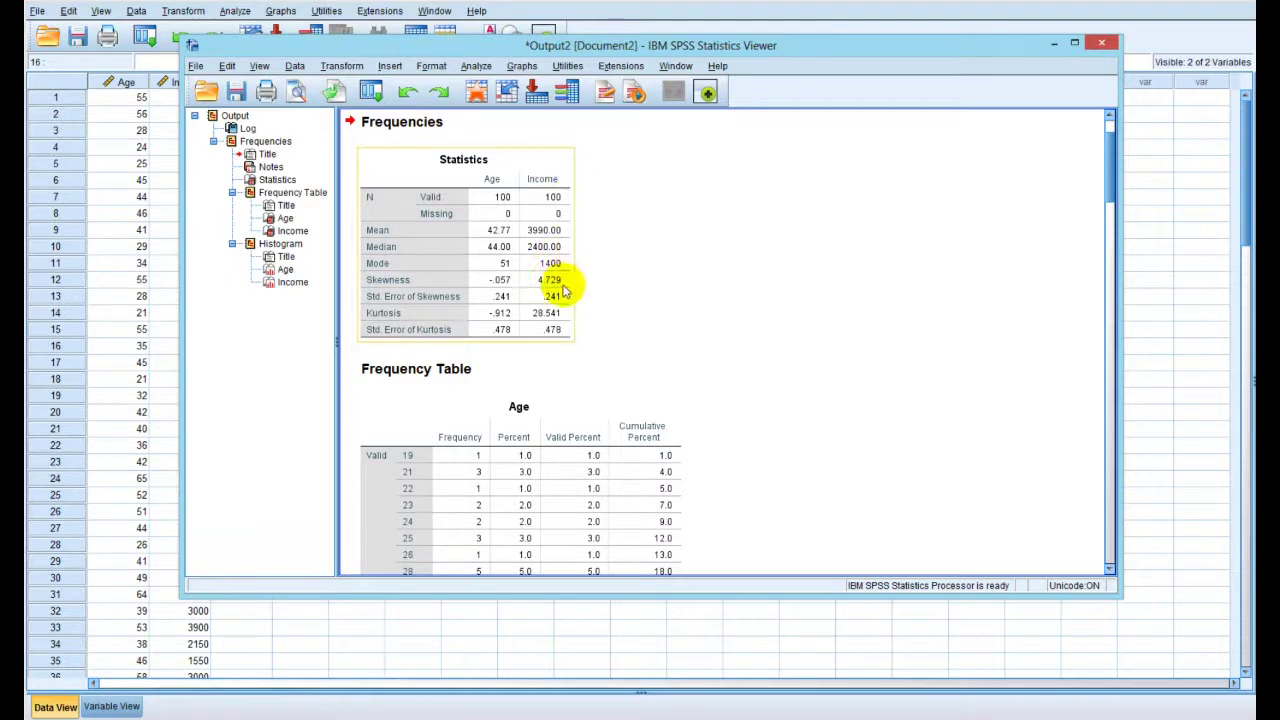
pyautogui.scroll(-20, 563, 288)
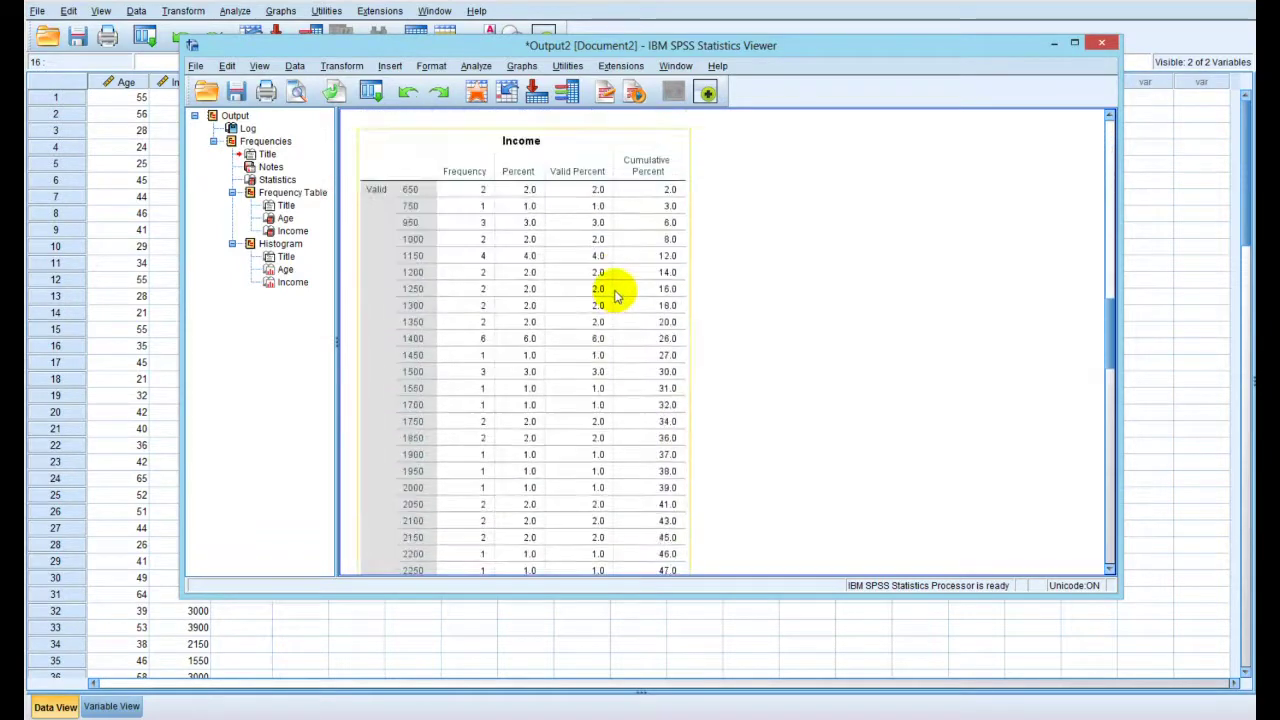
pyautogui.scroll(-12, 617, 297)
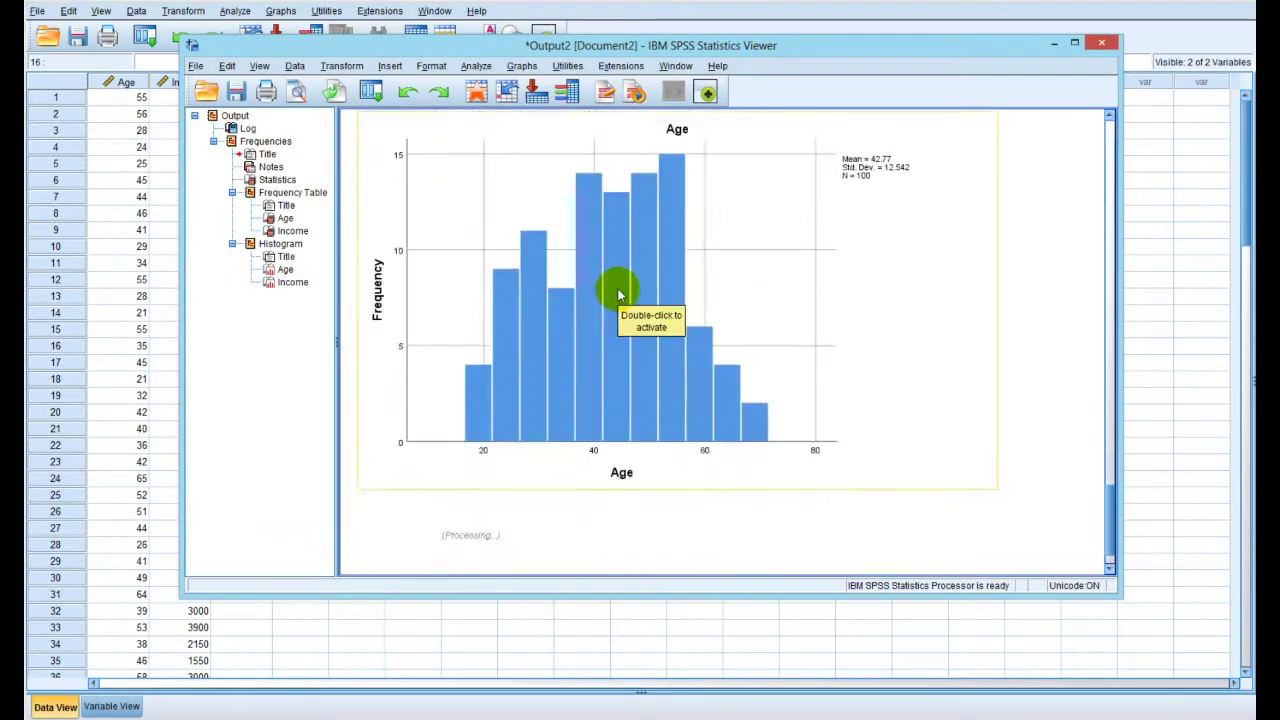
pyautogui.scroll(-6, 705, 312)
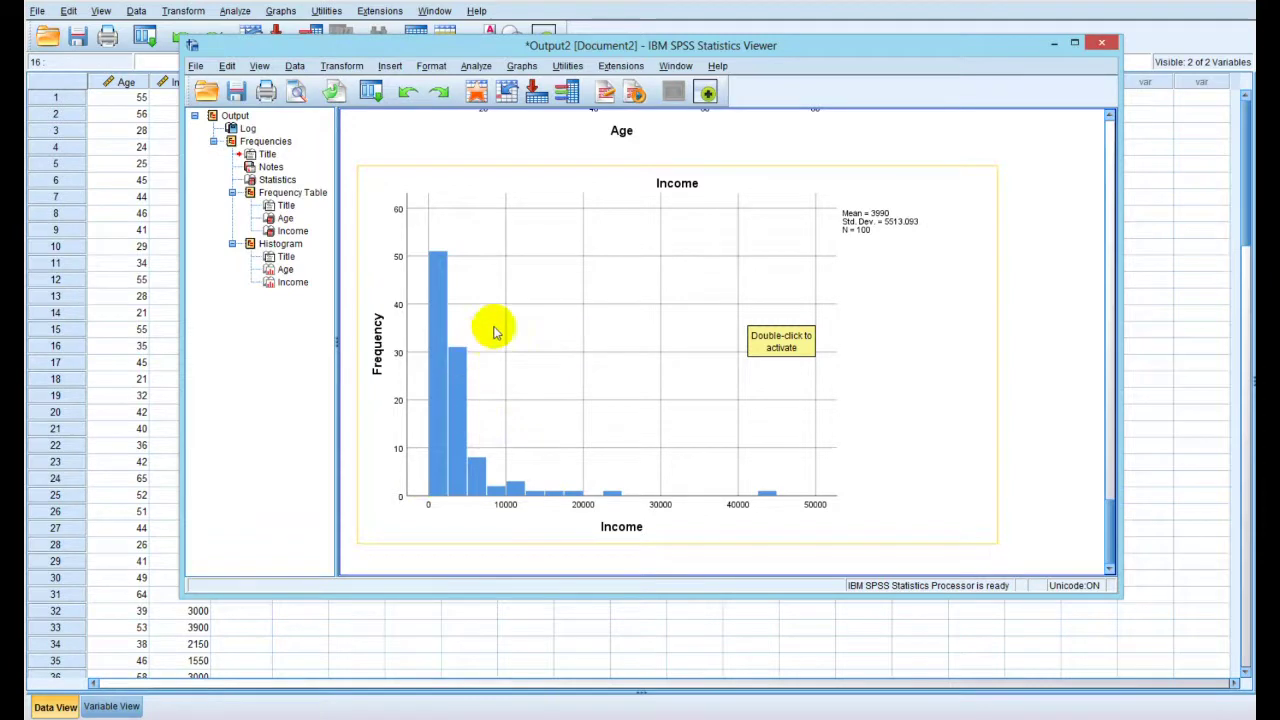
pyautogui.scroll(7, 560, 425)
pyautogui.scroll(-1, 503, 450)
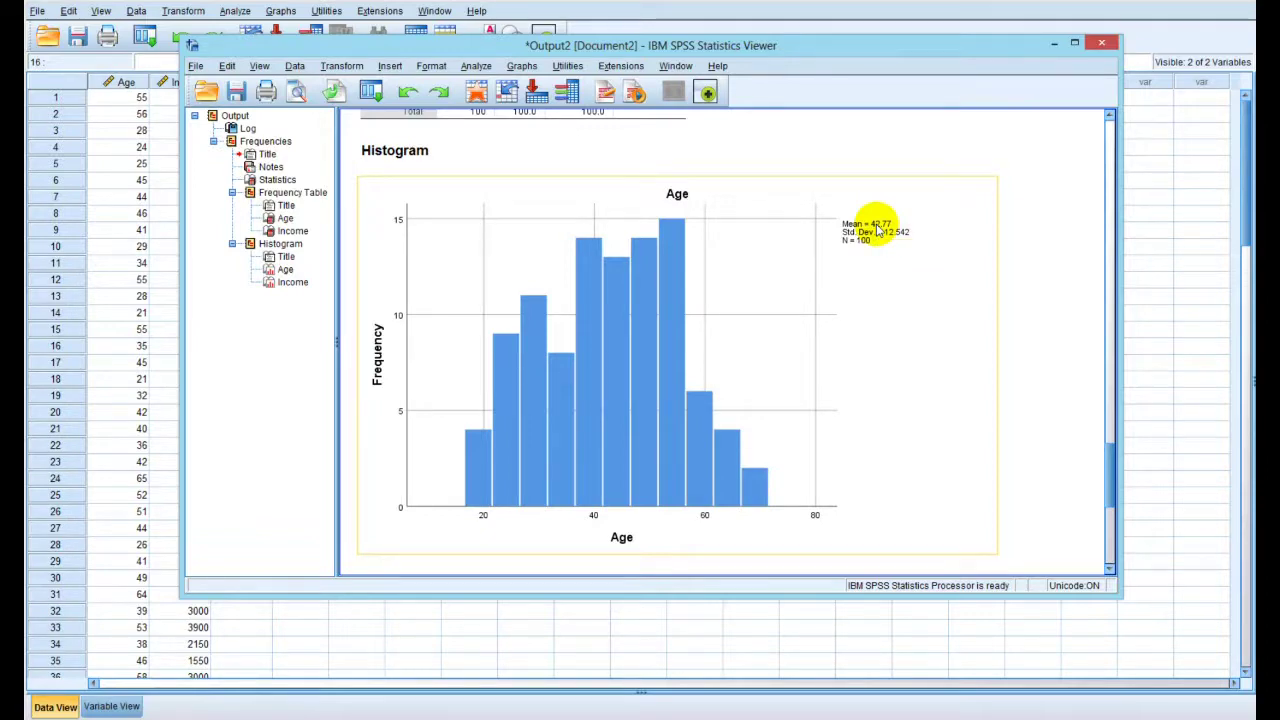
# Return to the data set and start a Bivariate Correlations analysis with all its settings reset to defaults
pyautogui.hotkey('alt', 'Tab')
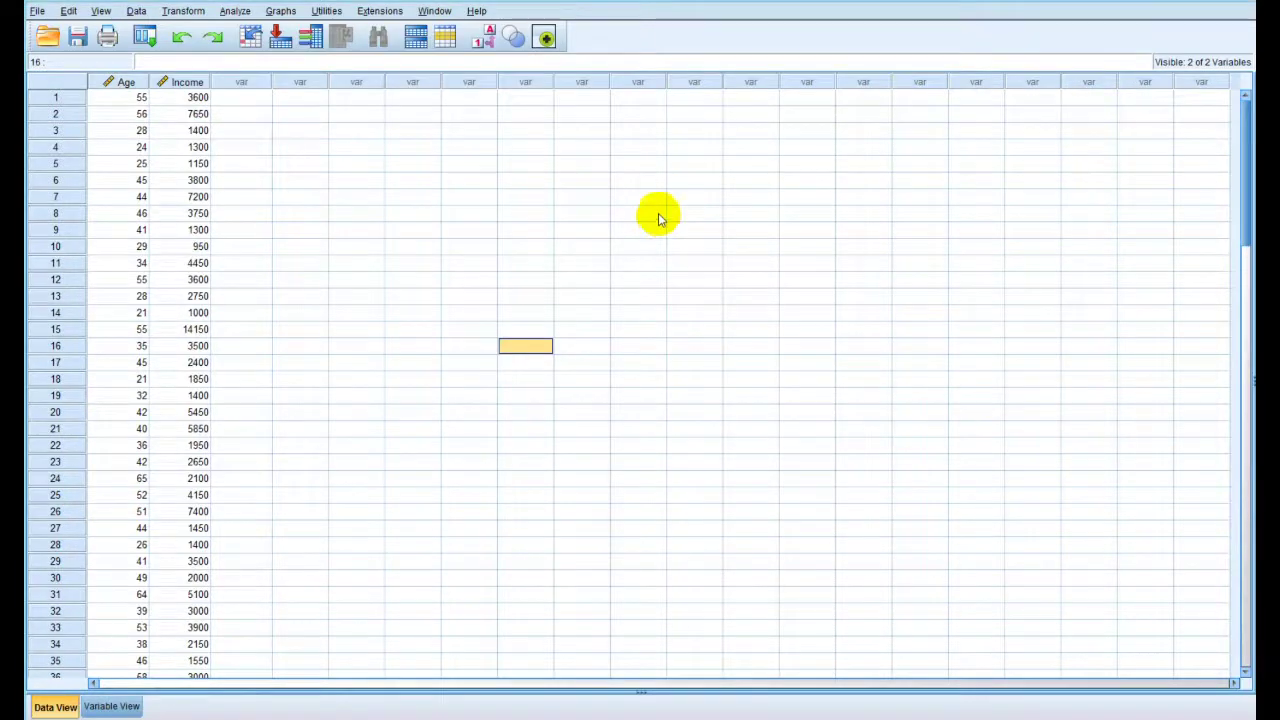
pyautogui.click(240, 17)
pyautogui.moveTo(254, 170)
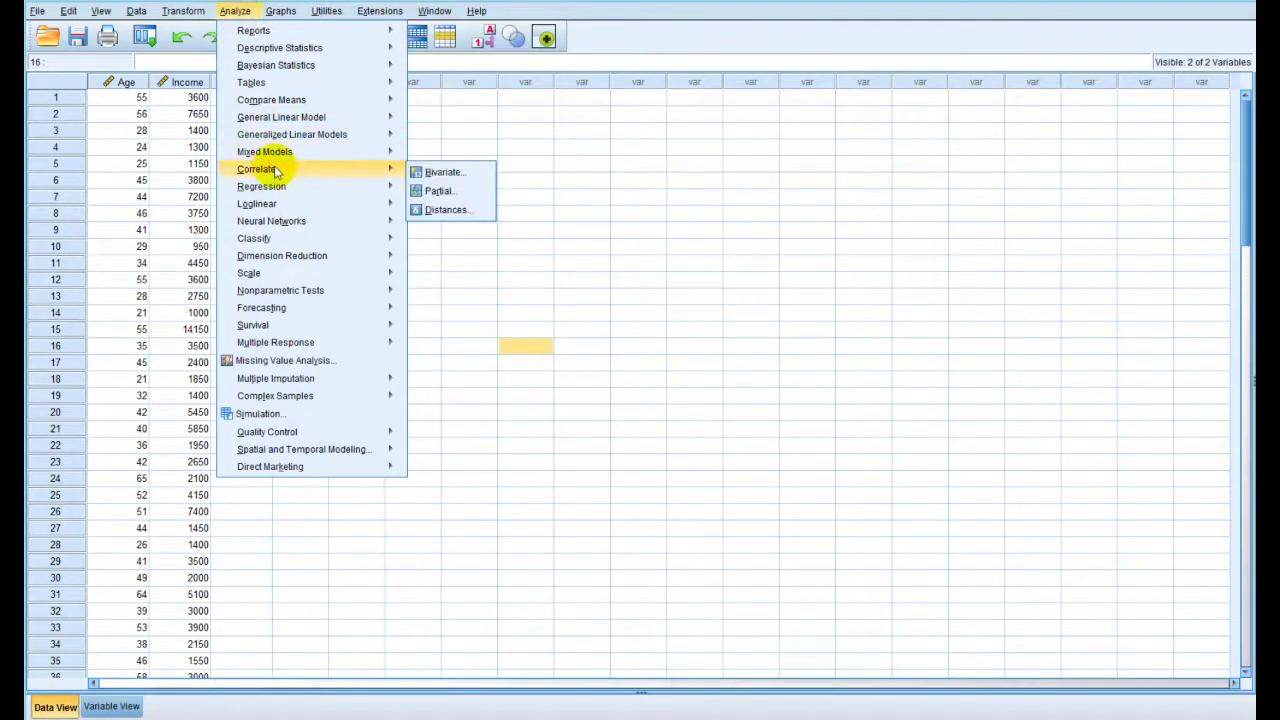
pyautogui.click(470, 172)
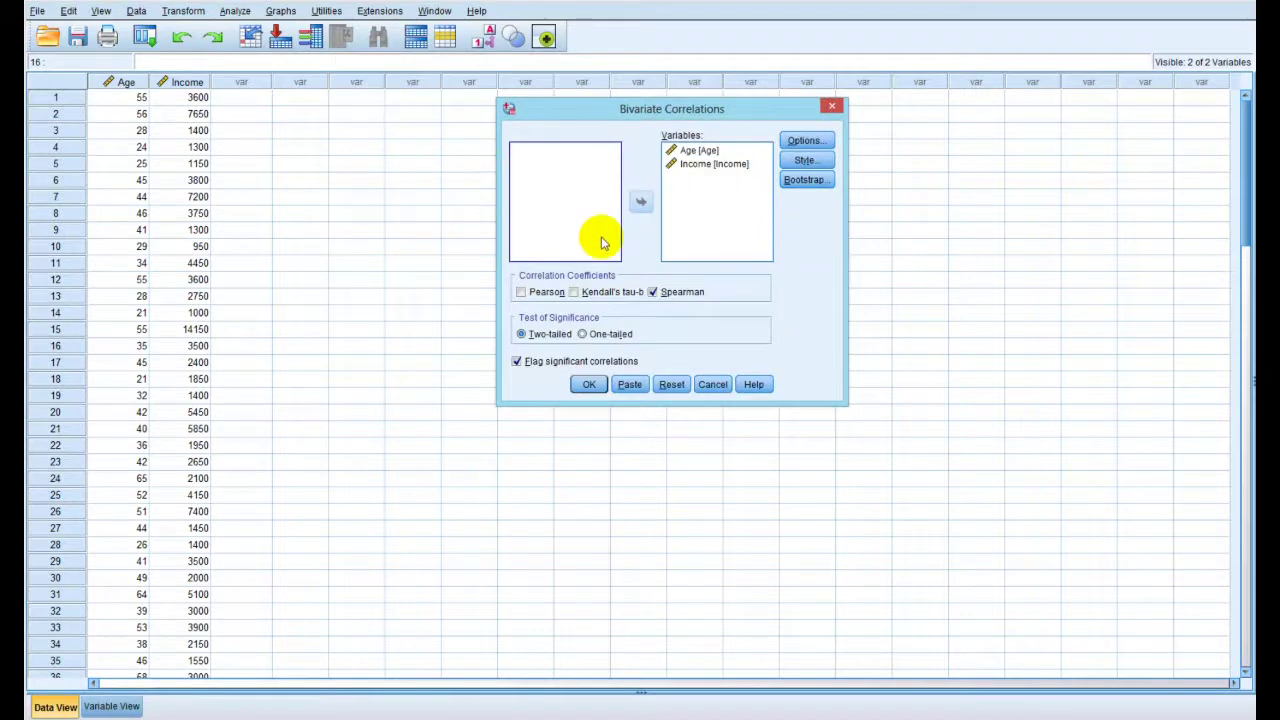
pyautogui.click(671, 384)
pyautogui.moveTo(705, 105); pyautogui.dragTo(709, 58)
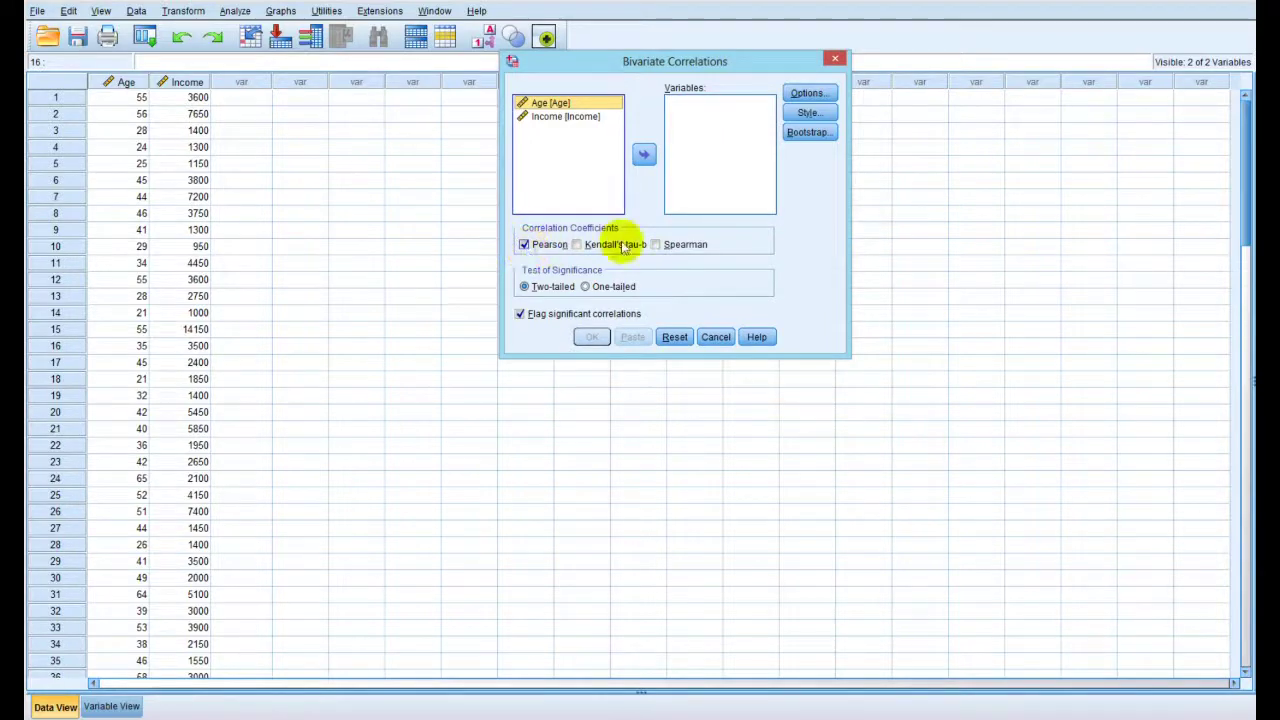
# Run a two-tailed correlation of Age and Income using the Spearman coefficient instead of Pearson
pyautogui.click(657, 246)
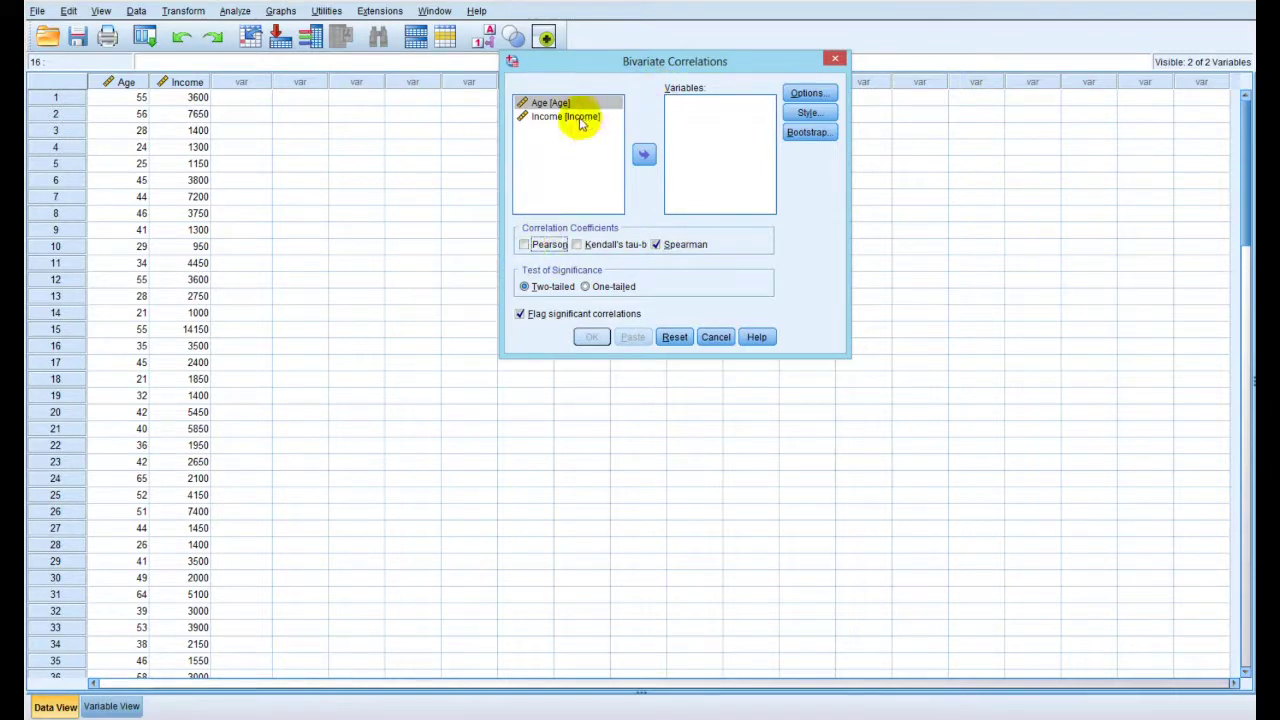
pyautogui.moveTo(589, 106); pyautogui.dragTo(580, 122)
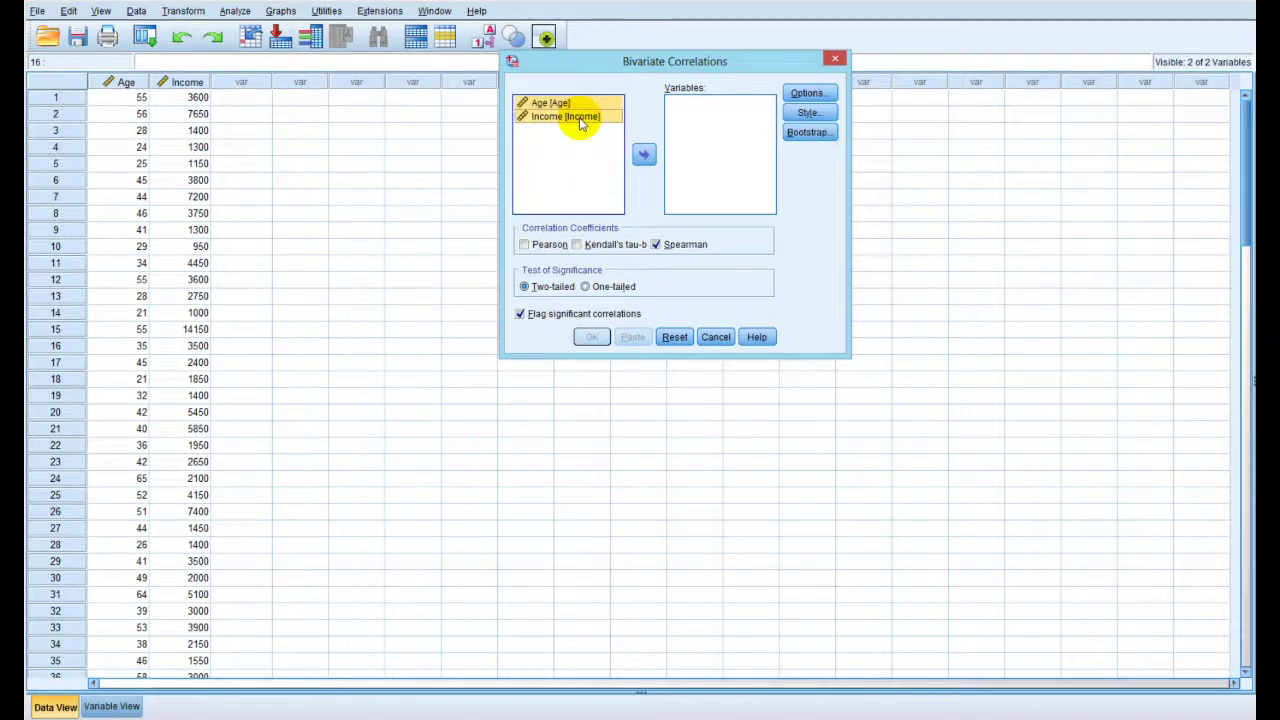
pyautogui.click(643, 154)
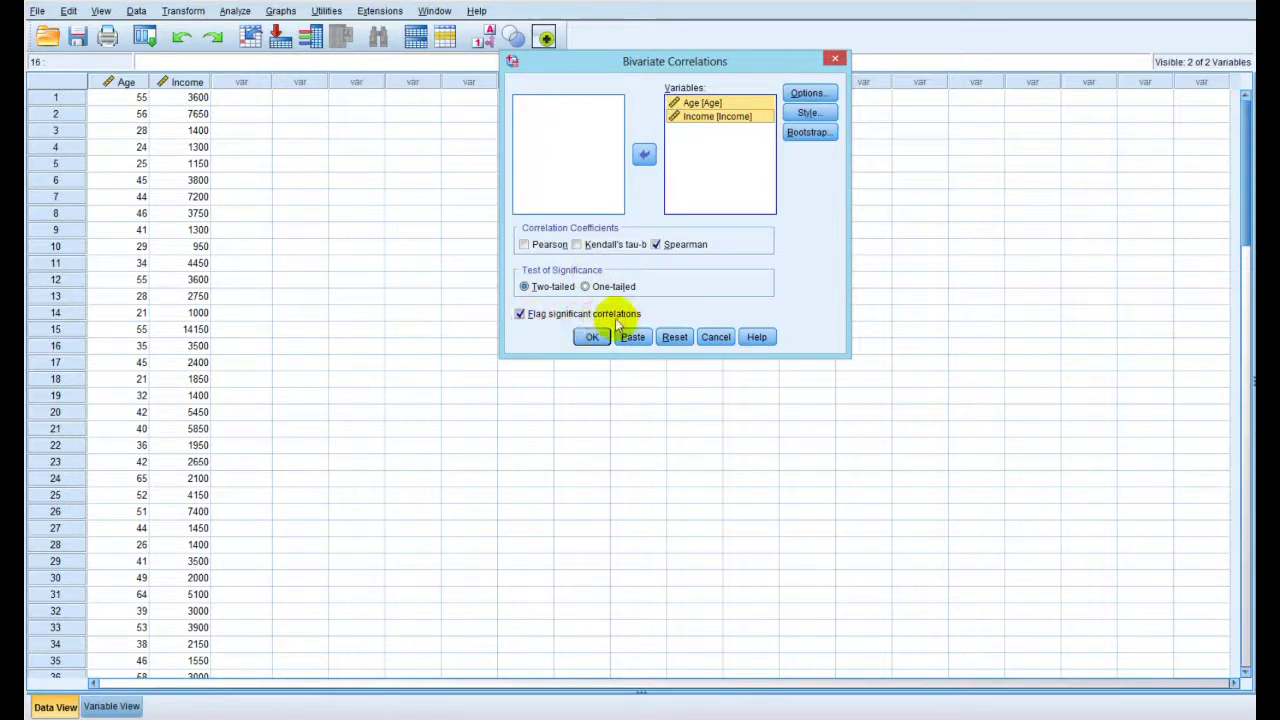
pyautogui.click(590, 337)
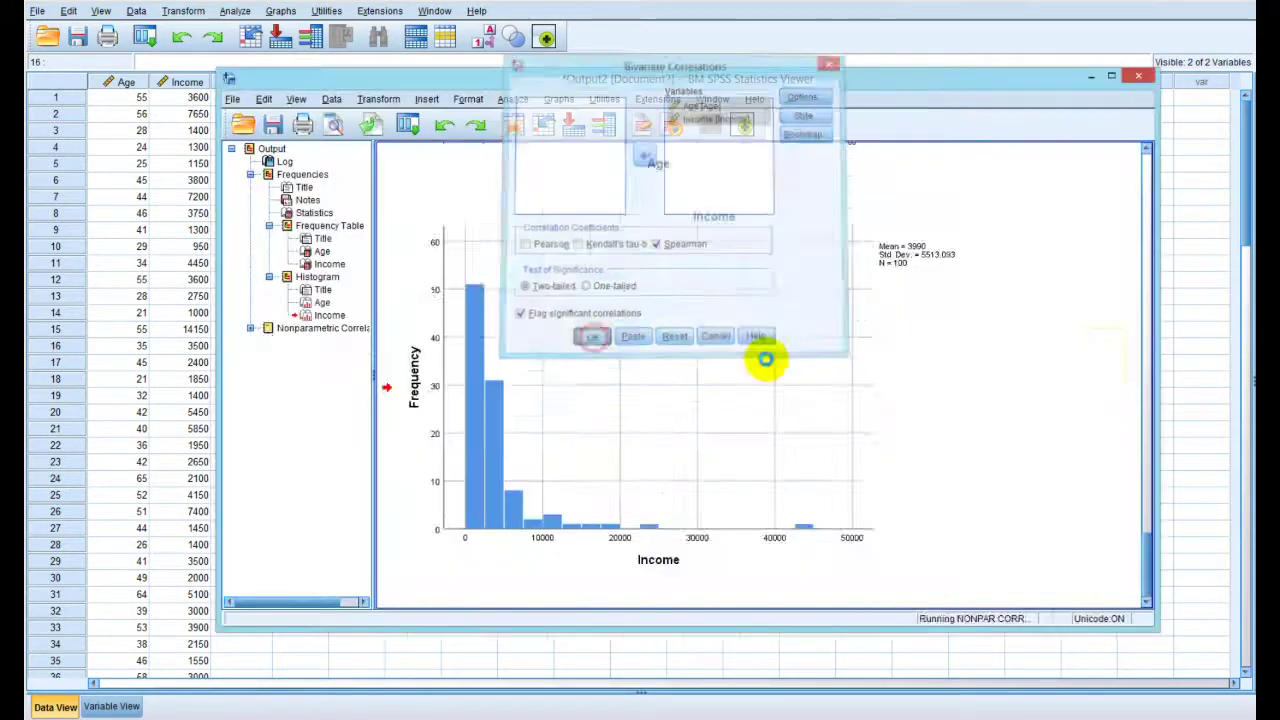
# Examine the Spearman's rho correlations table for Age and Income, and minimize the output viewer
pyautogui.scroll(-1, 783, 363)
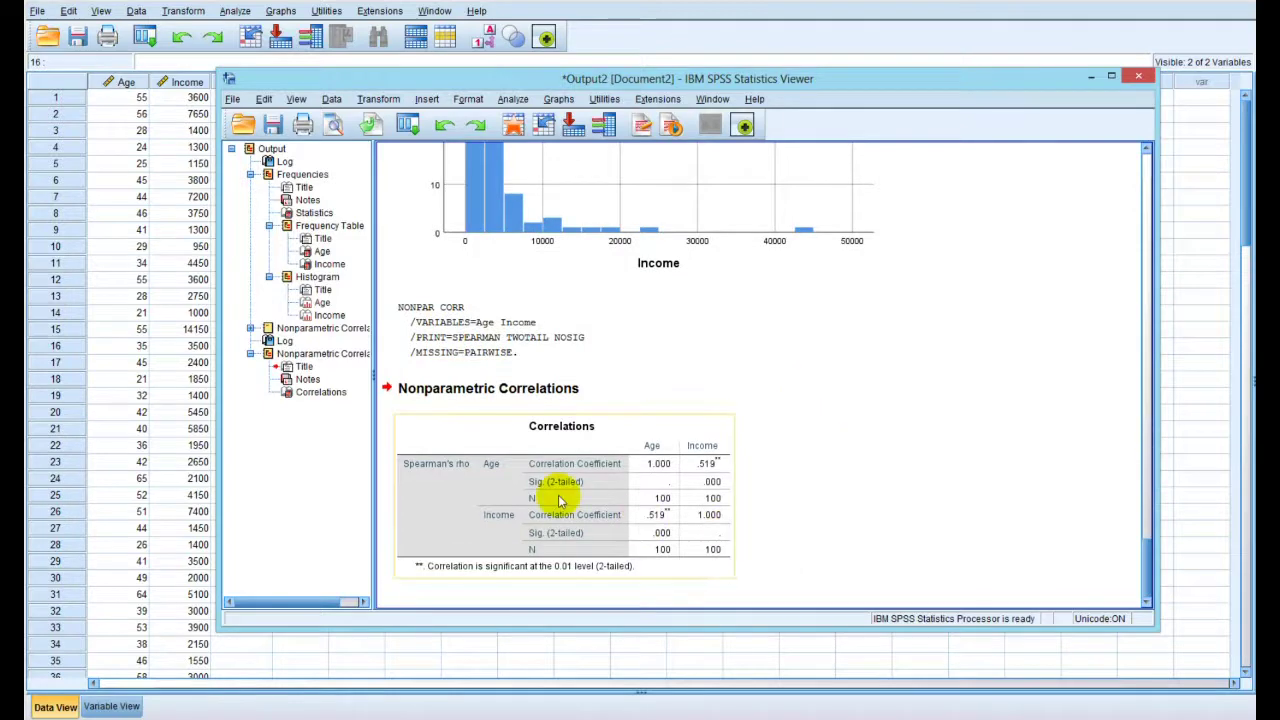
pyautogui.click(566, 570)
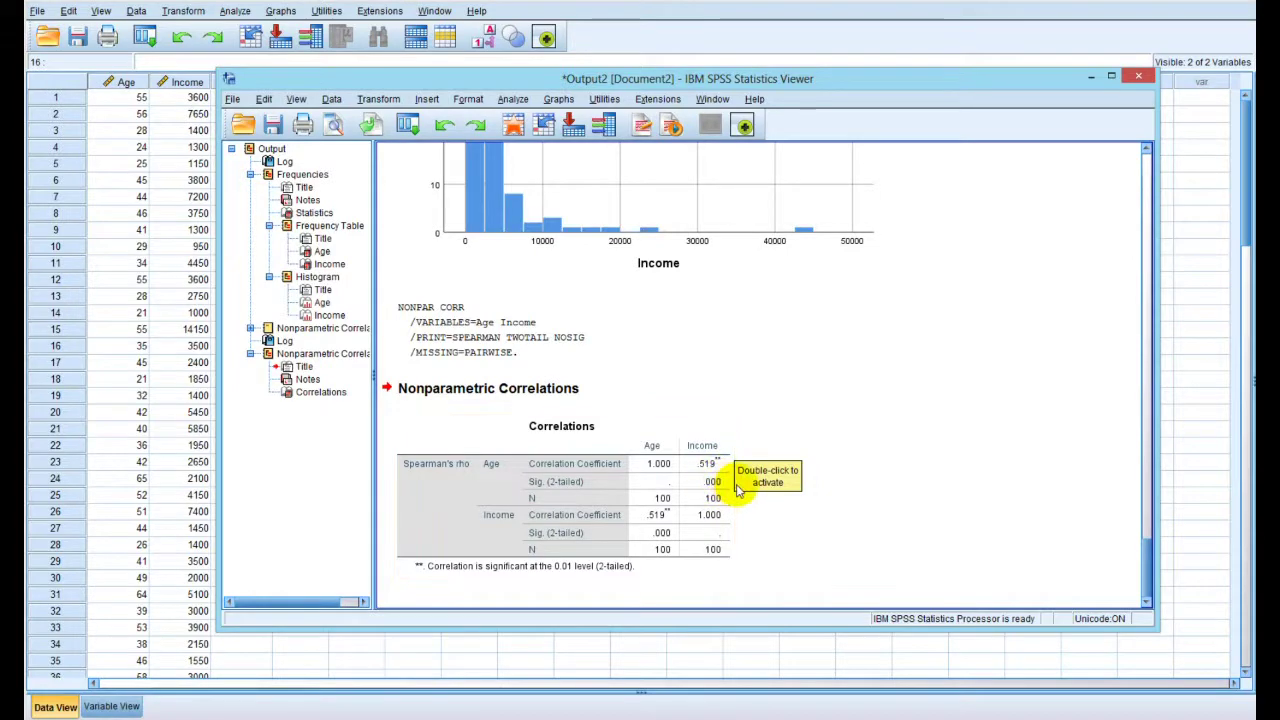
pyautogui.click(1091, 77)
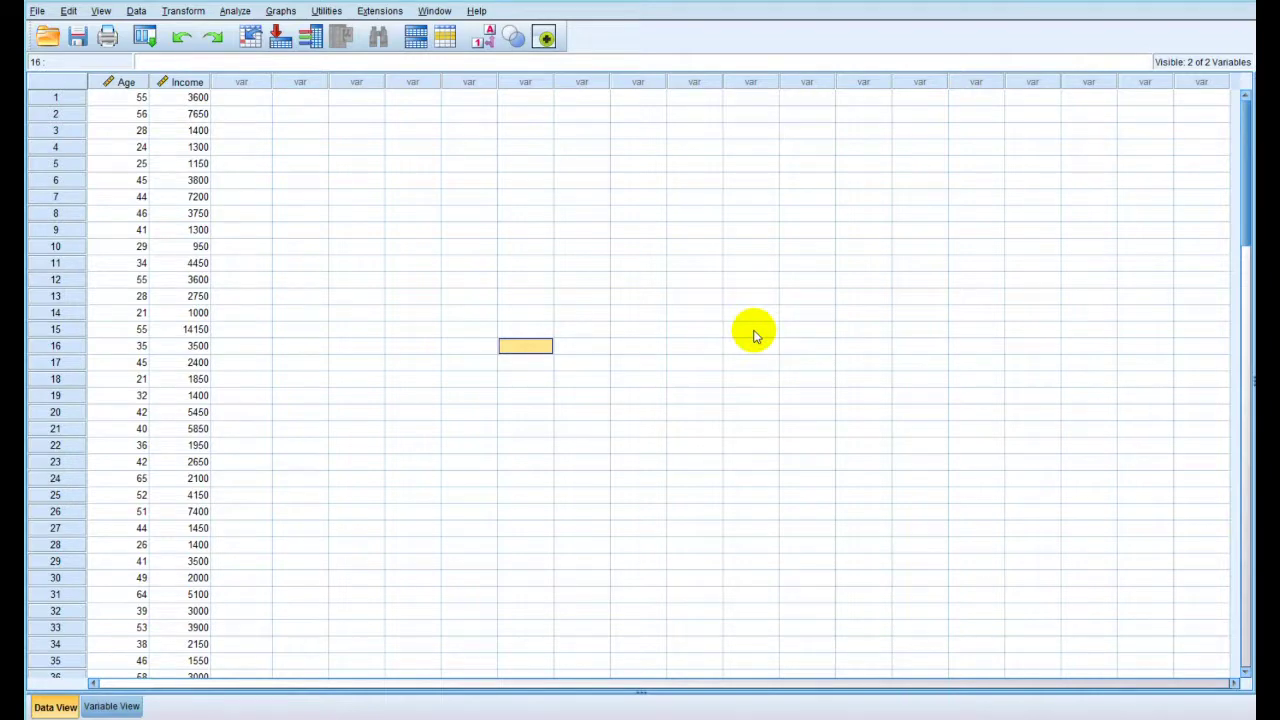
# Examine the Age and Income columns and individual income values in the data set
pyautogui.click(126, 82)
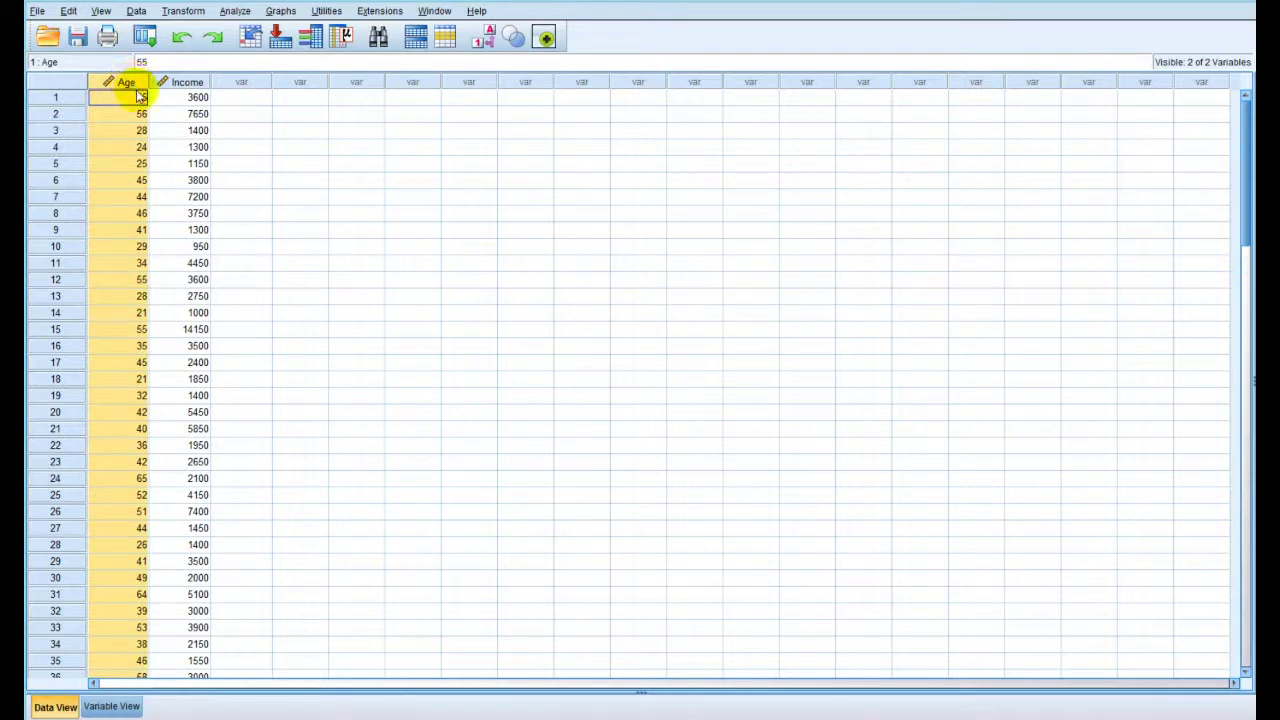
pyautogui.click(186, 84)
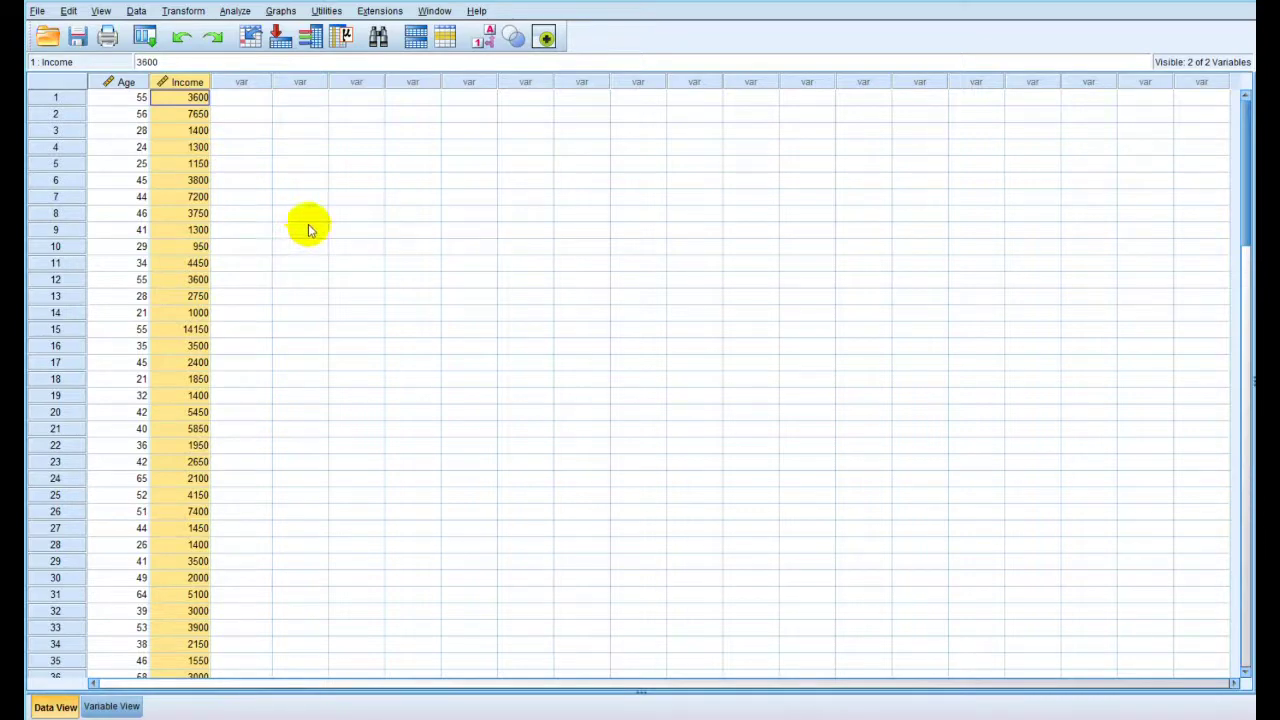
pyautogui.click(305, 150)
pyautogui.click(398, 133)
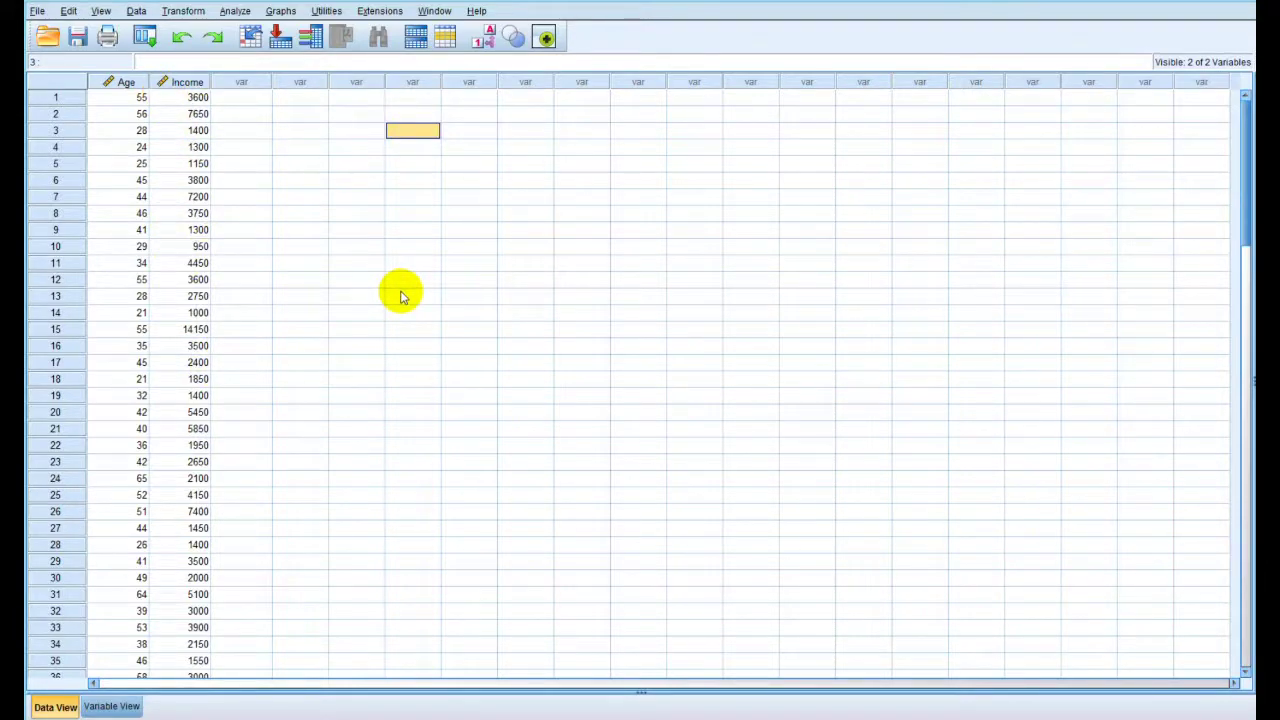
pyautogui.click(130, 84)
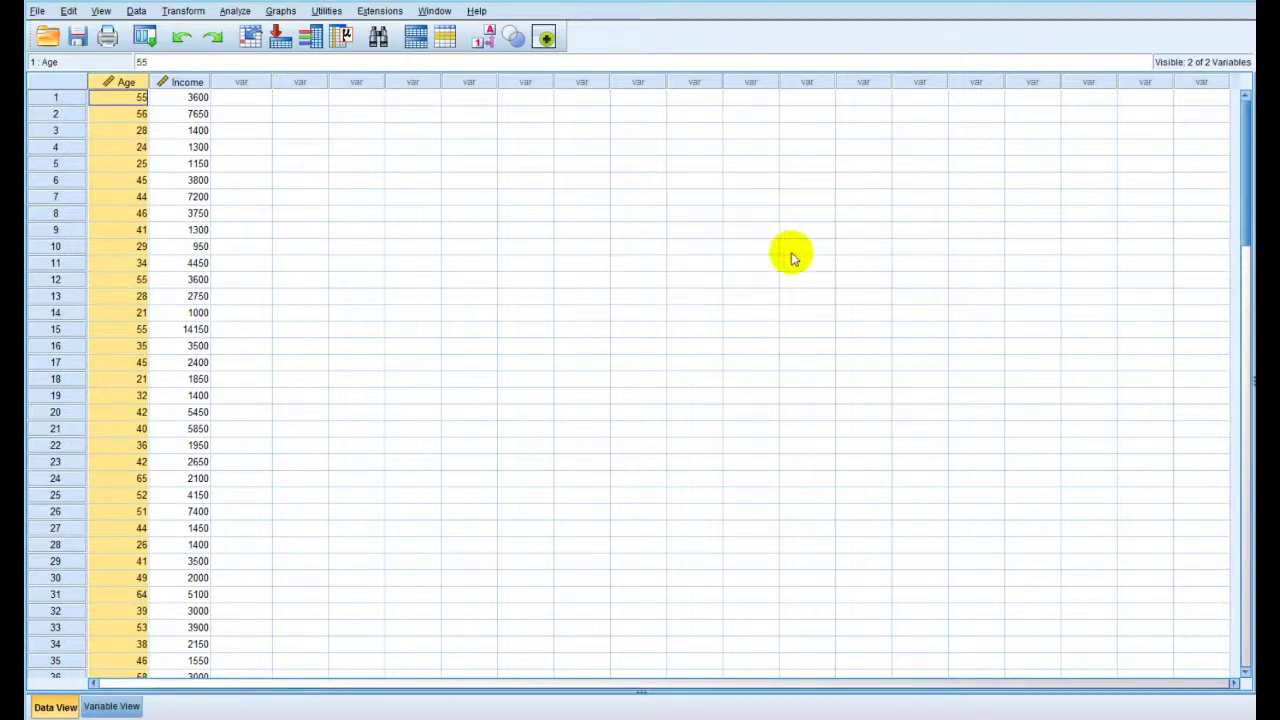
pyautogui.click(191, 97)
pyautogui.click(195, 147)
pyautogui.click(195, 213)
pyautogui.click(190, 82)
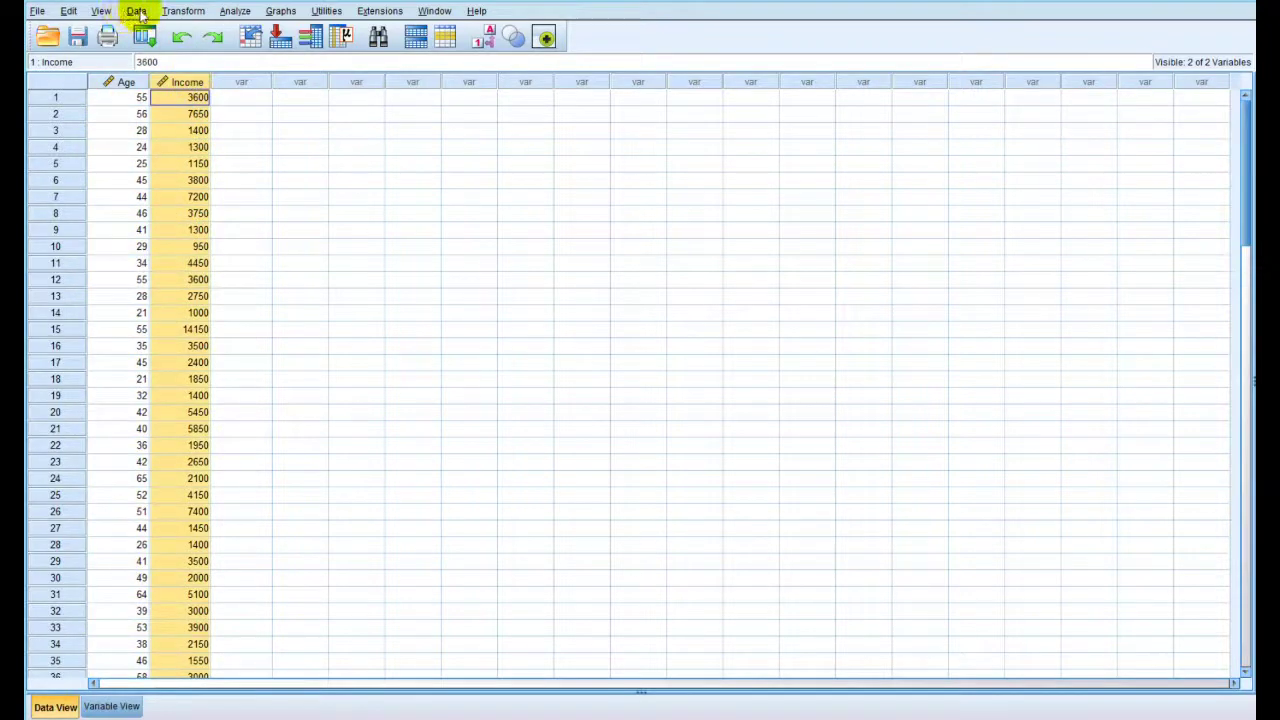
# Rank the cases for Age and Income using the Rank type, with rank 1 assigned to the smallest value
pyautogui.click(174, 12)
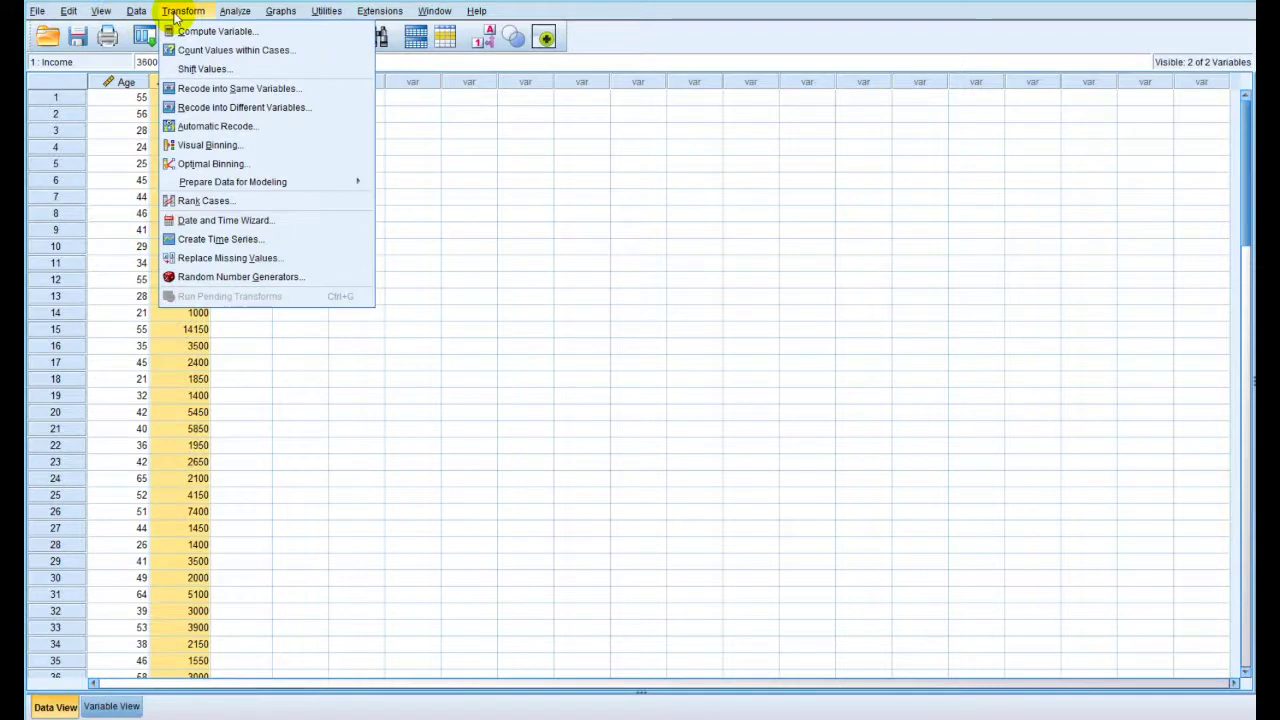
pyautogui.click(222, 205)
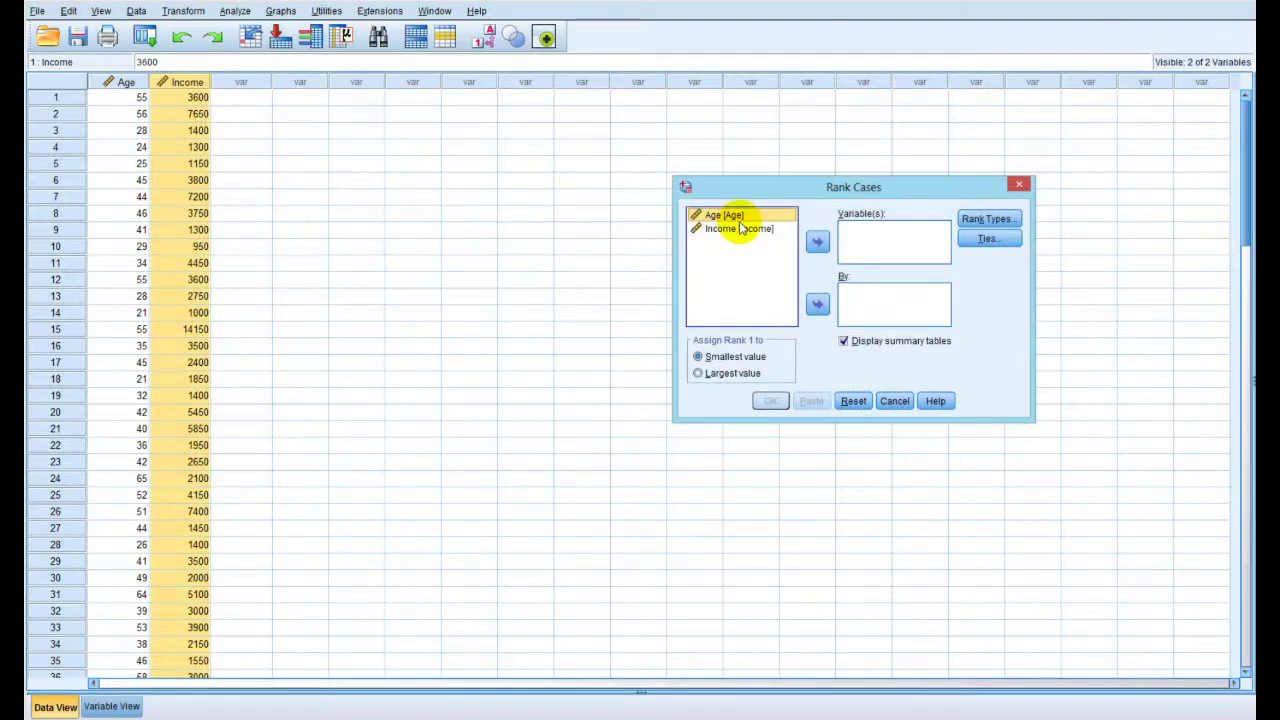
pyautogui.keyDown('shift'); pyautogui.click(738, 229); pyautogui.keyUp('shift')
pyautogui.click(817, 242)
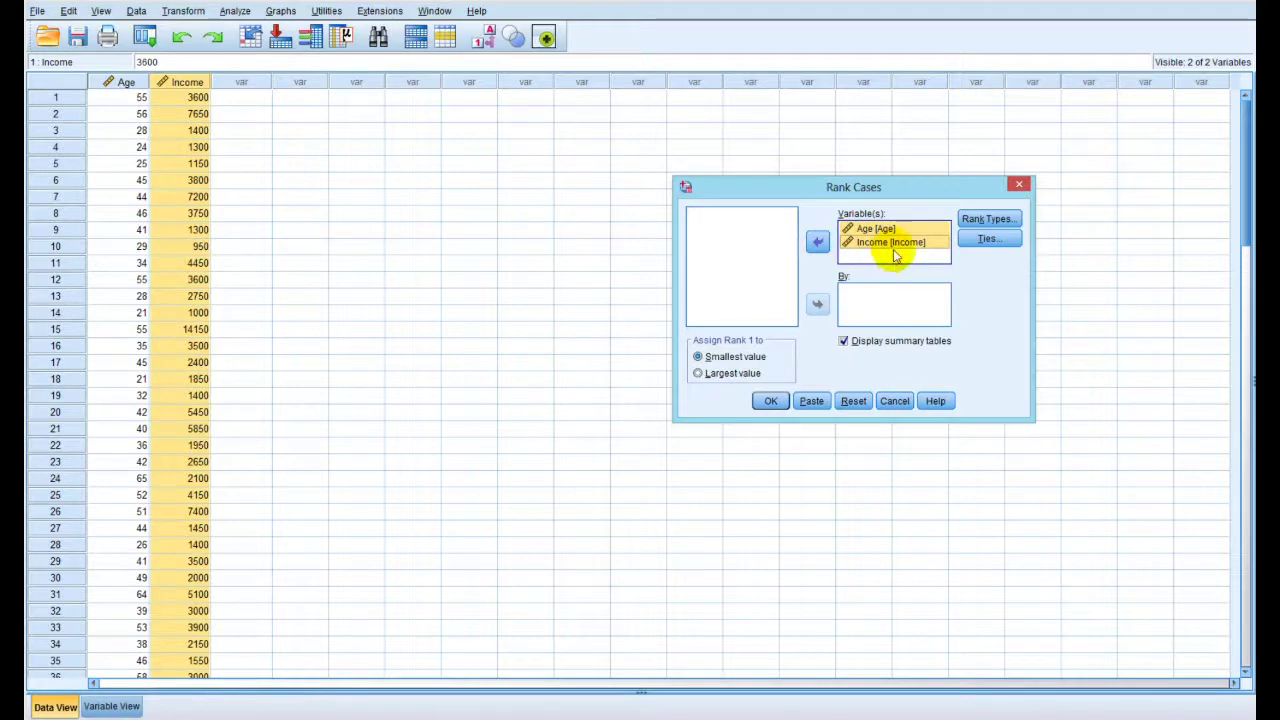
pyautogui.click(990, 218)
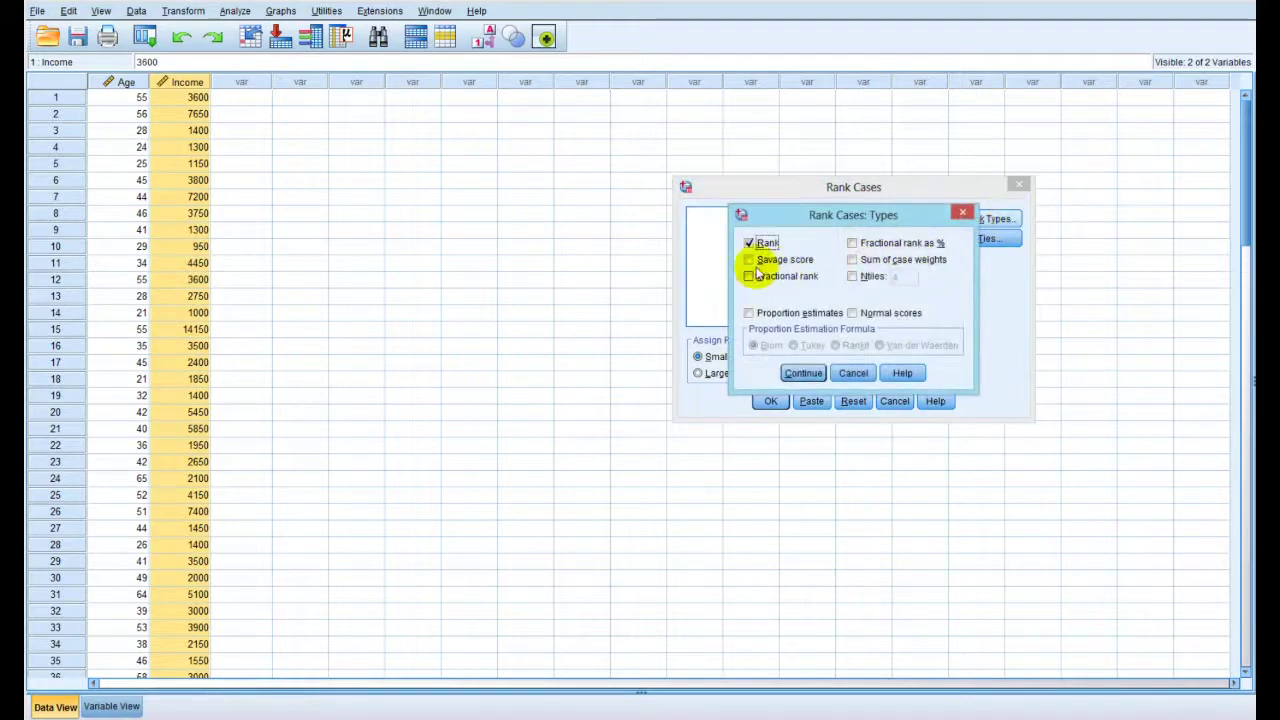
pyautogui.click(804, 374)
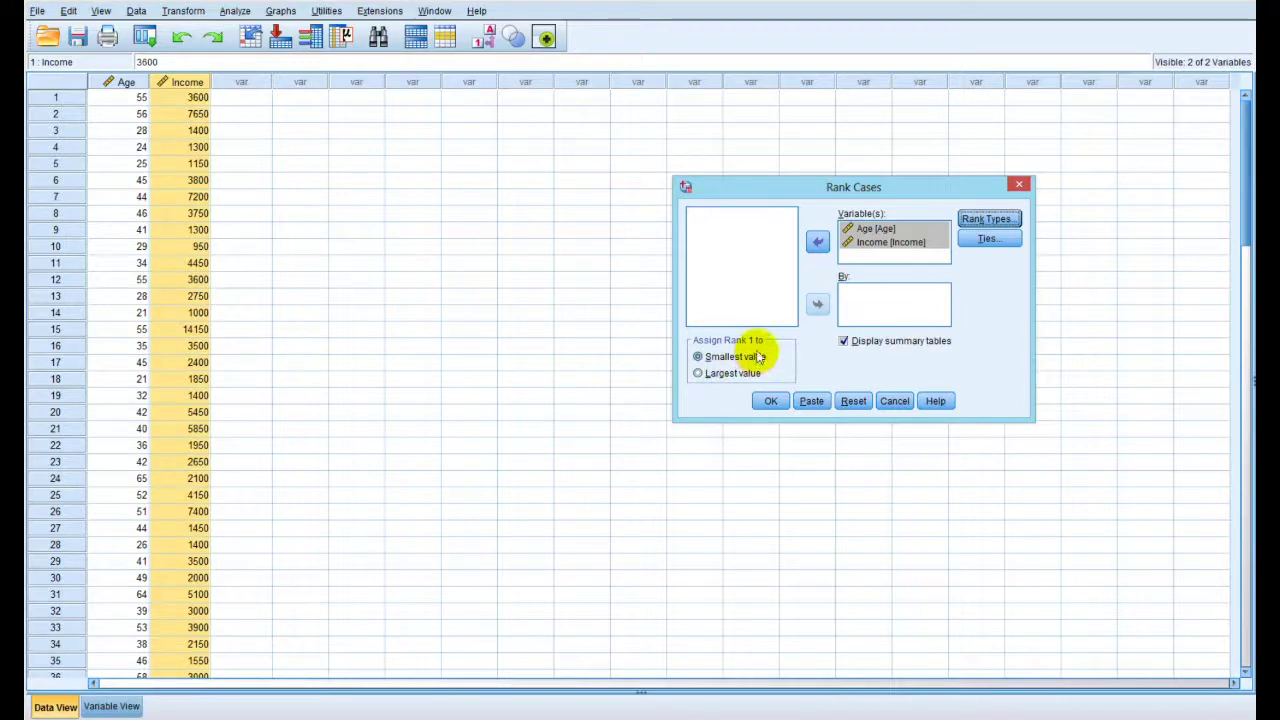
pyautogui.click(770, 401)
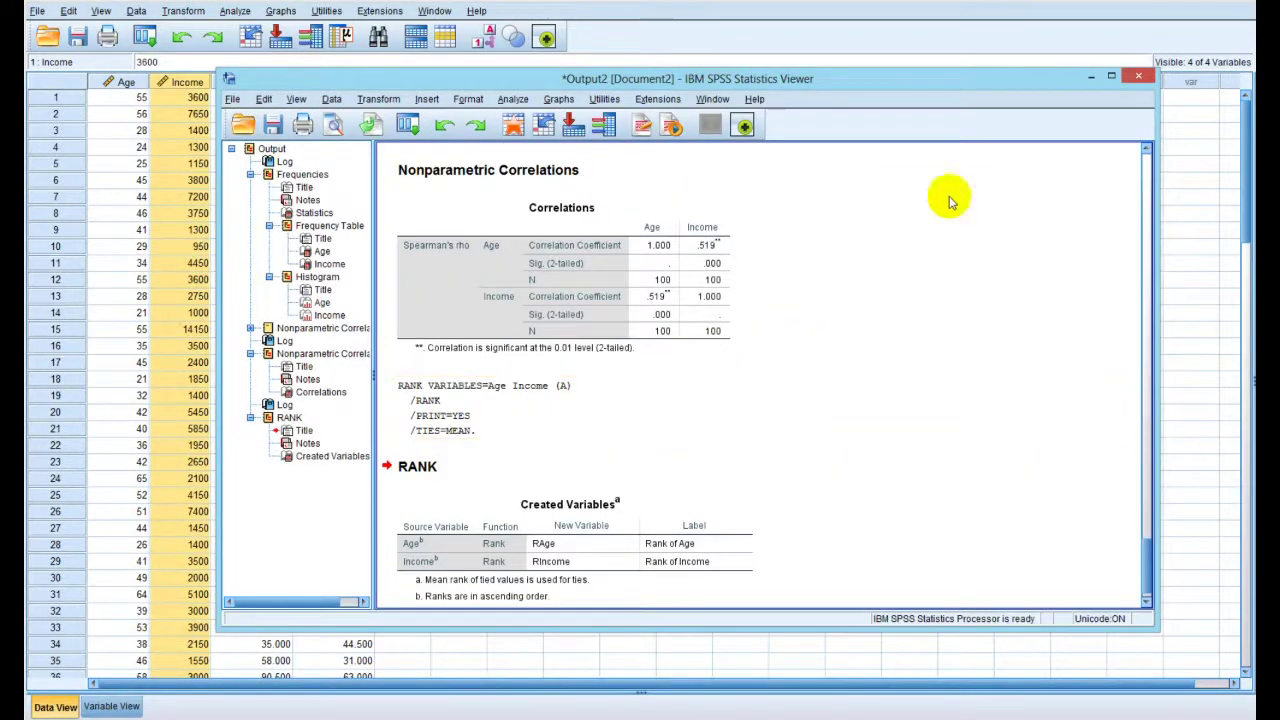
# Minimize the output viewer and compare the second case's age and income with their ranks, then examine the RAge and RIncome columns
pyautogui.click(1091, 76)
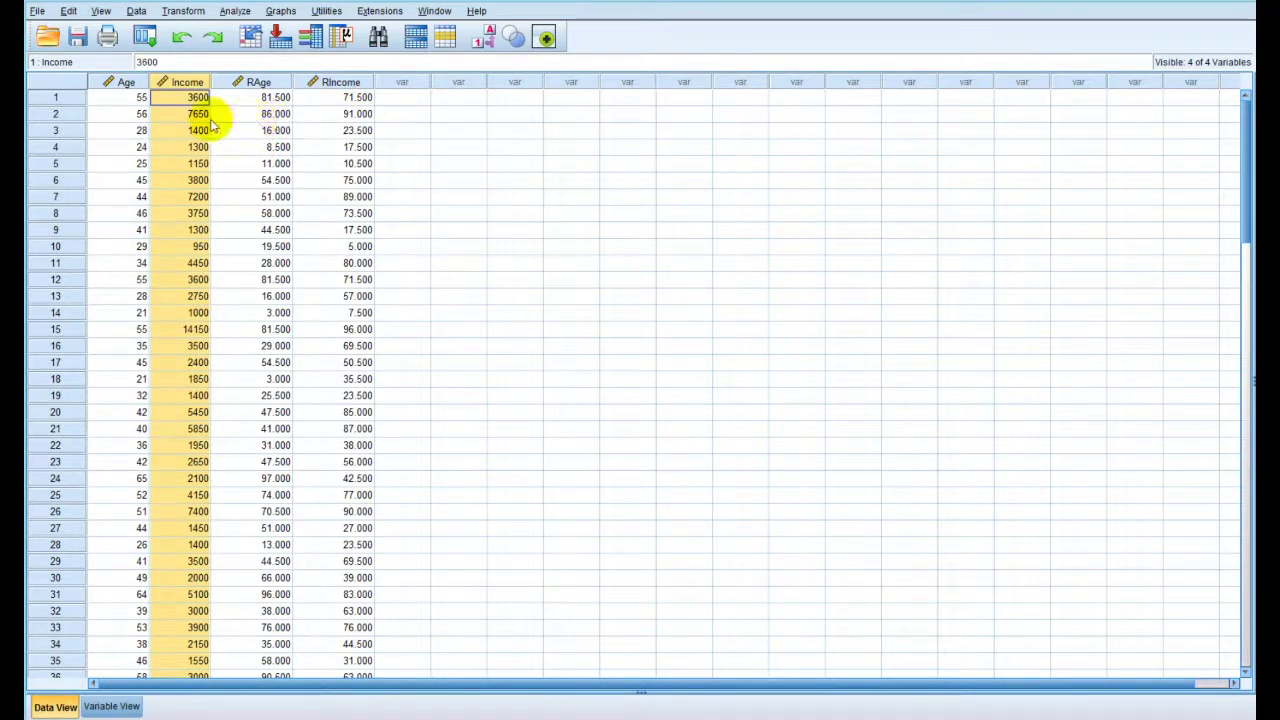
pyautogui.click(142, 114)
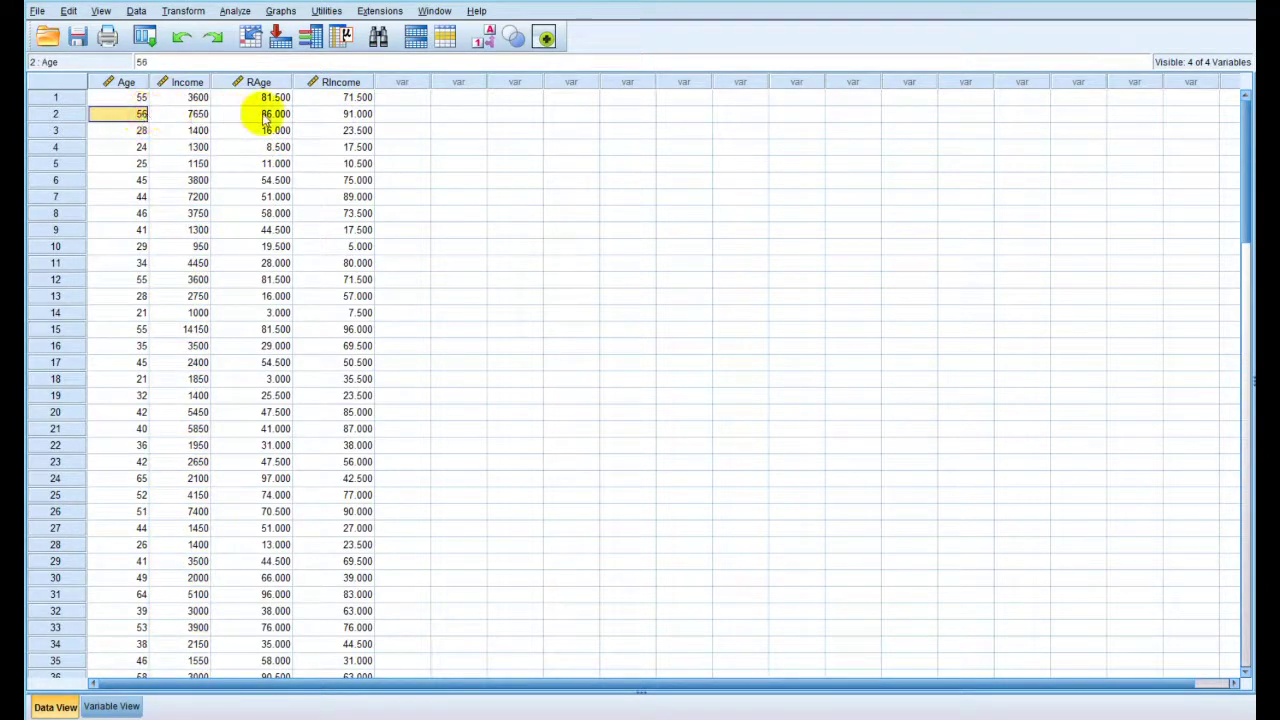
pyautogui.click(270, 114)
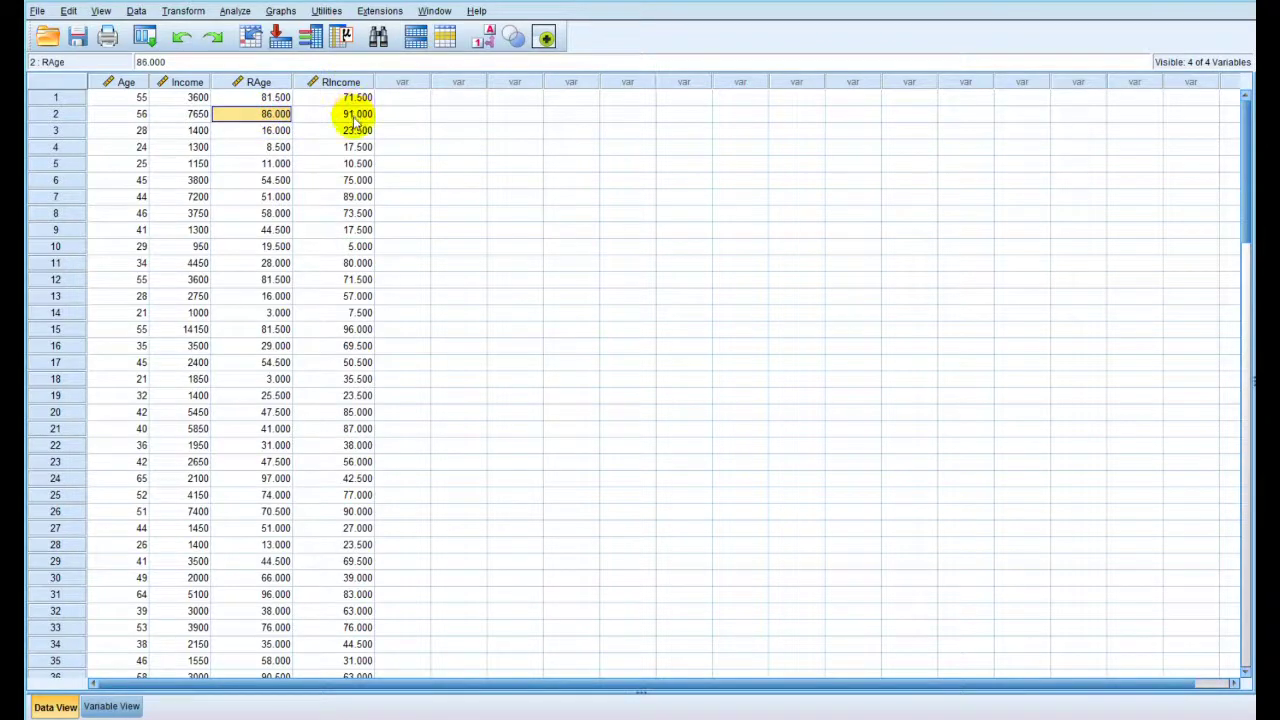
pyautogui.click(196, 114)
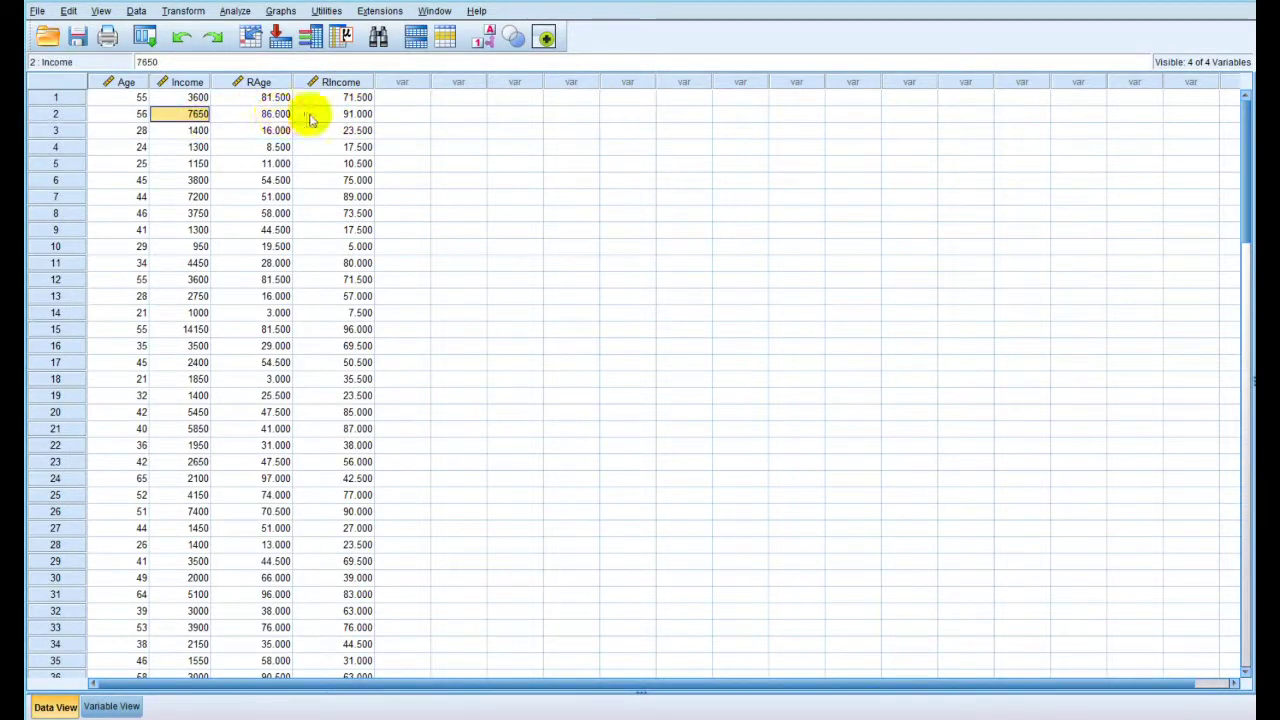
pyautogui.click(266, 84)
pyautogui.click(320, 82)
pyautogui.click(245, 82)
pyautogui.click(310, 82)
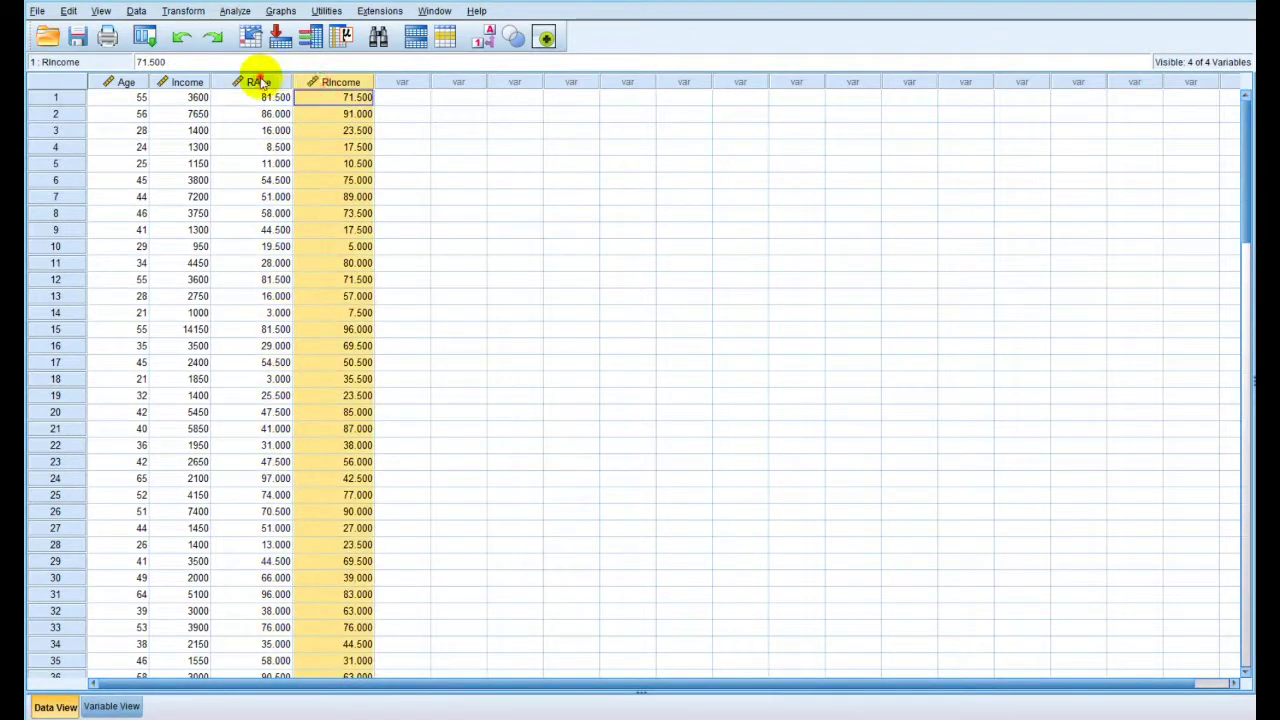
pyautogui.click(252, 82)
# Start another Bivariate Correlations analysis and remove Age and Income from its variables
pyautogui.click(238, 11)
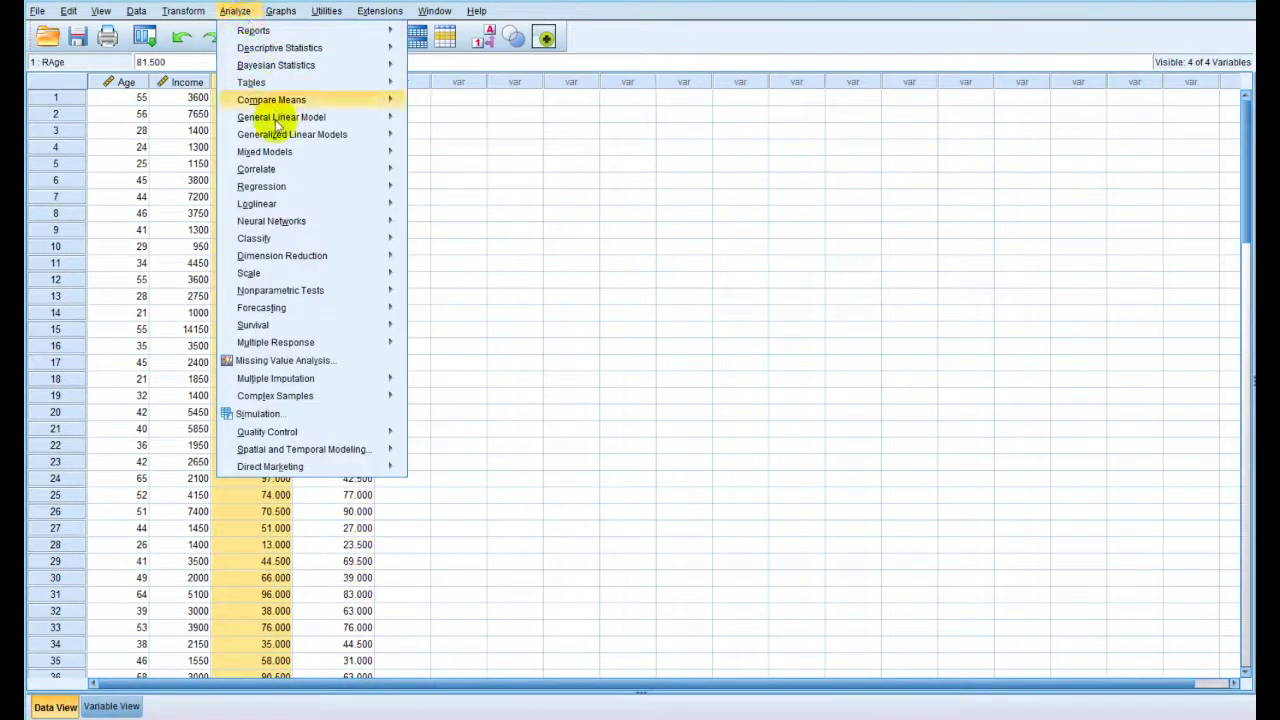
pyautogui.moveTo(357, 168)
pyautogui.click(452, 173)
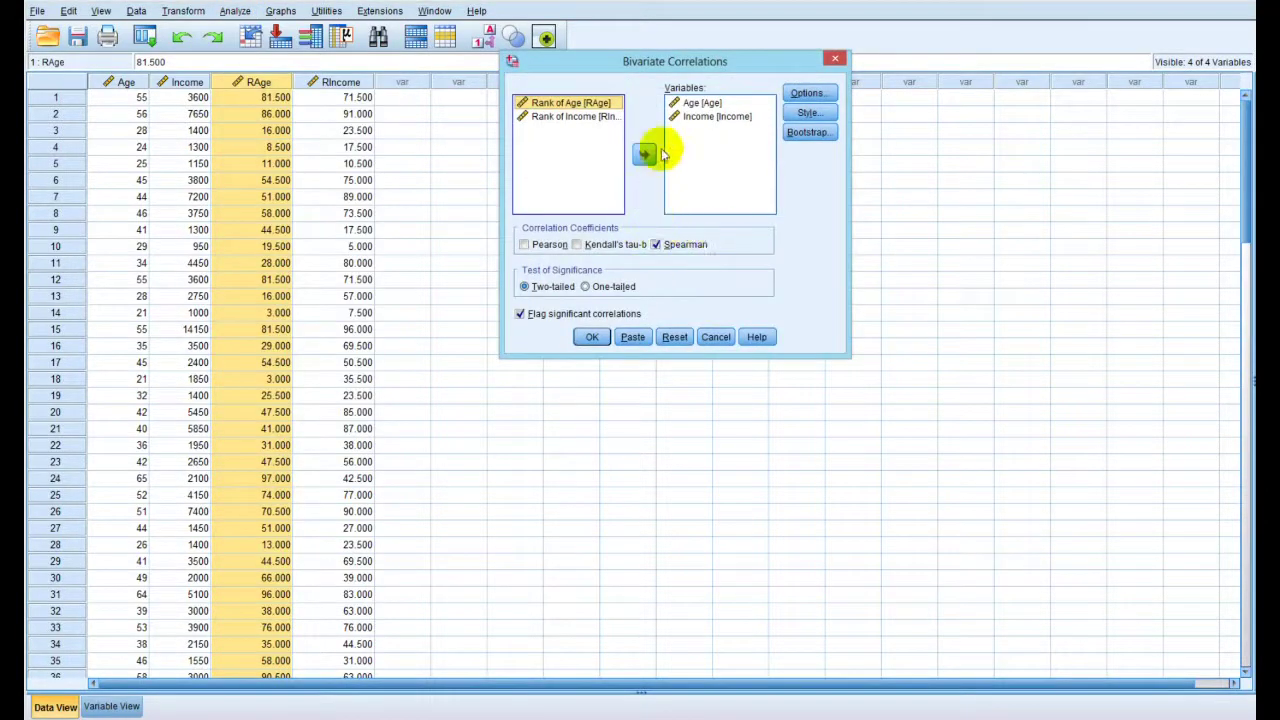
pyautogui.click(697, 106)
pyautogui.keyDown('shift'); pyautogui.click(700, 116); pyautogui.keyUp('shift')
pyautogui.click(643, 154)
# Run a two-tailed Spearman correlation of Rank of Age and Rank of Income
pyautogui.click(560, 130)
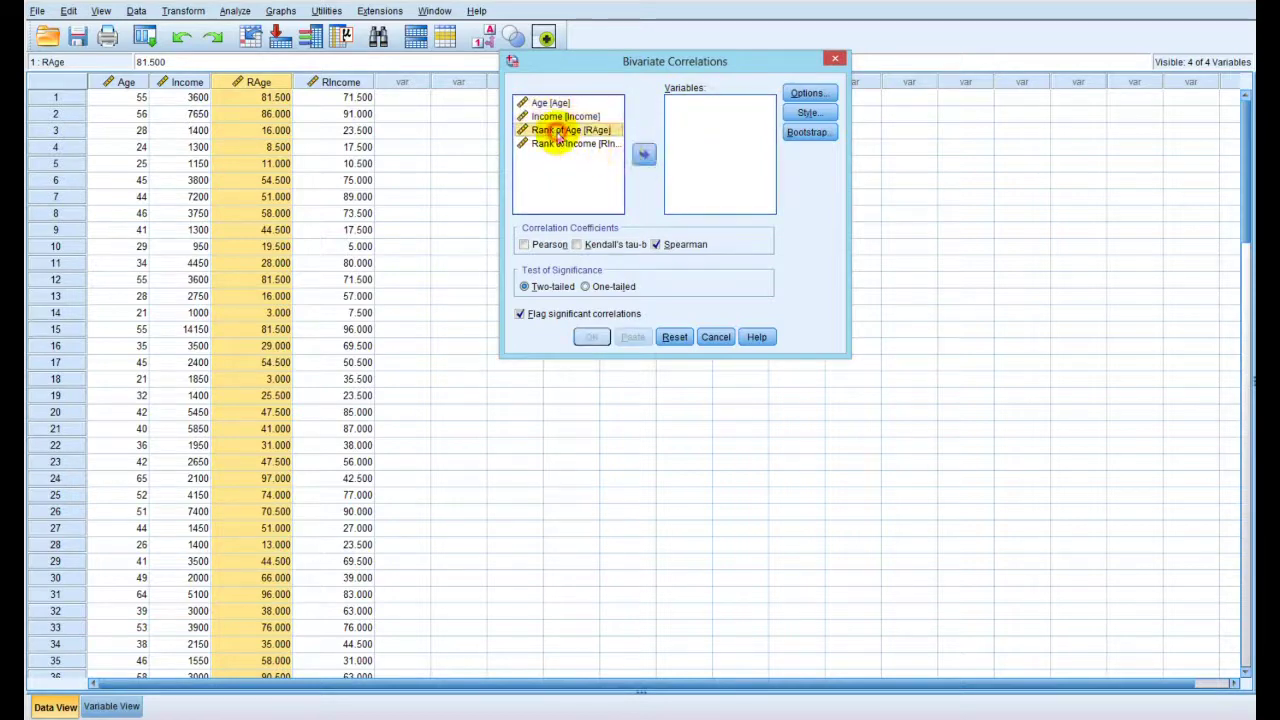
pyautogui.keyDown('shift'); pyautogui.click(566, 143); pyautogui.keyUp('shift')
pyautogui.click(643, 155)
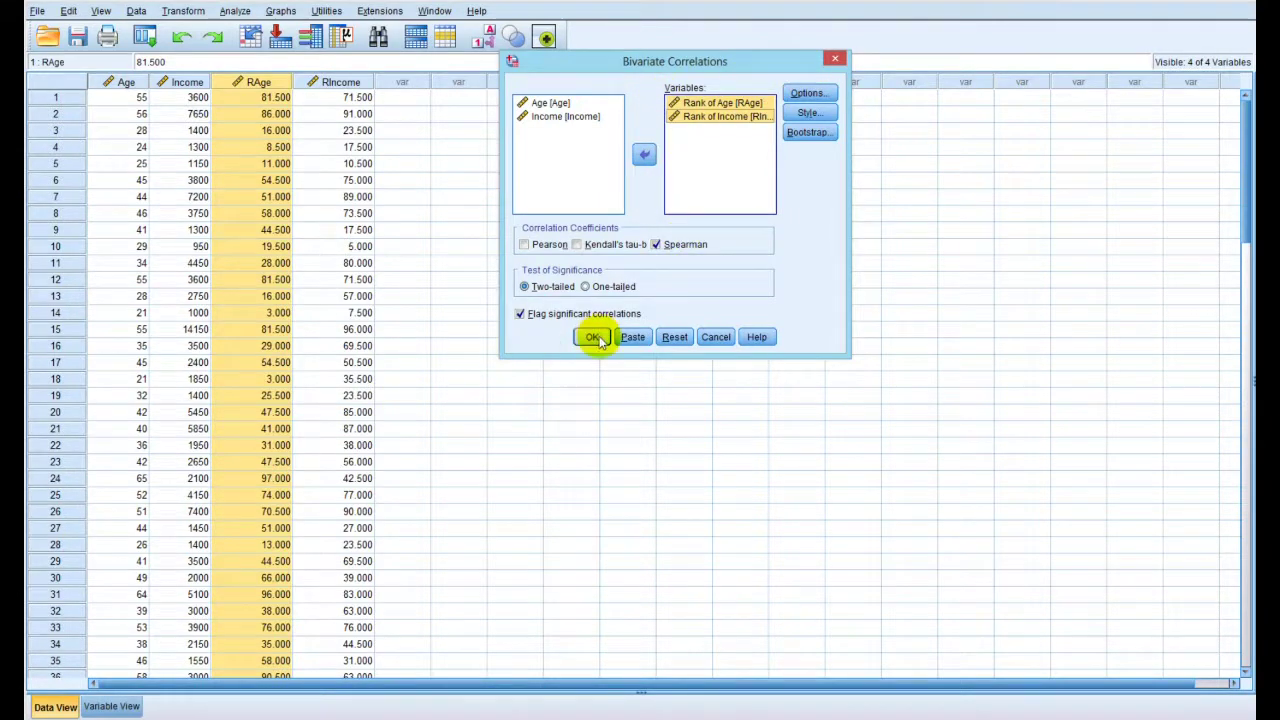
pyautogui.click(591, 337)
# Compare the Spearman's rho correlations table of the ranks with the earlier table for Age and Income
pyautogui.click(777, 470)
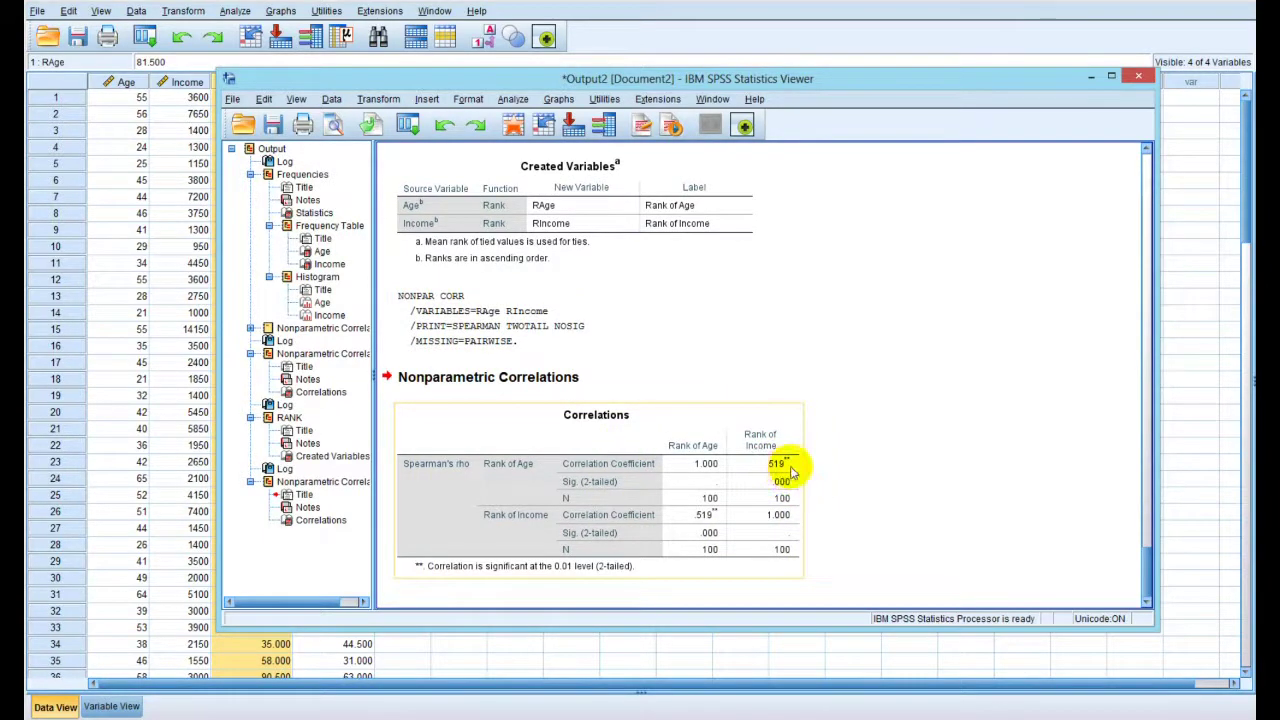
pyautogui.scroll(3, 828, 443)
pyautogui.scroll(5, 832, 445)
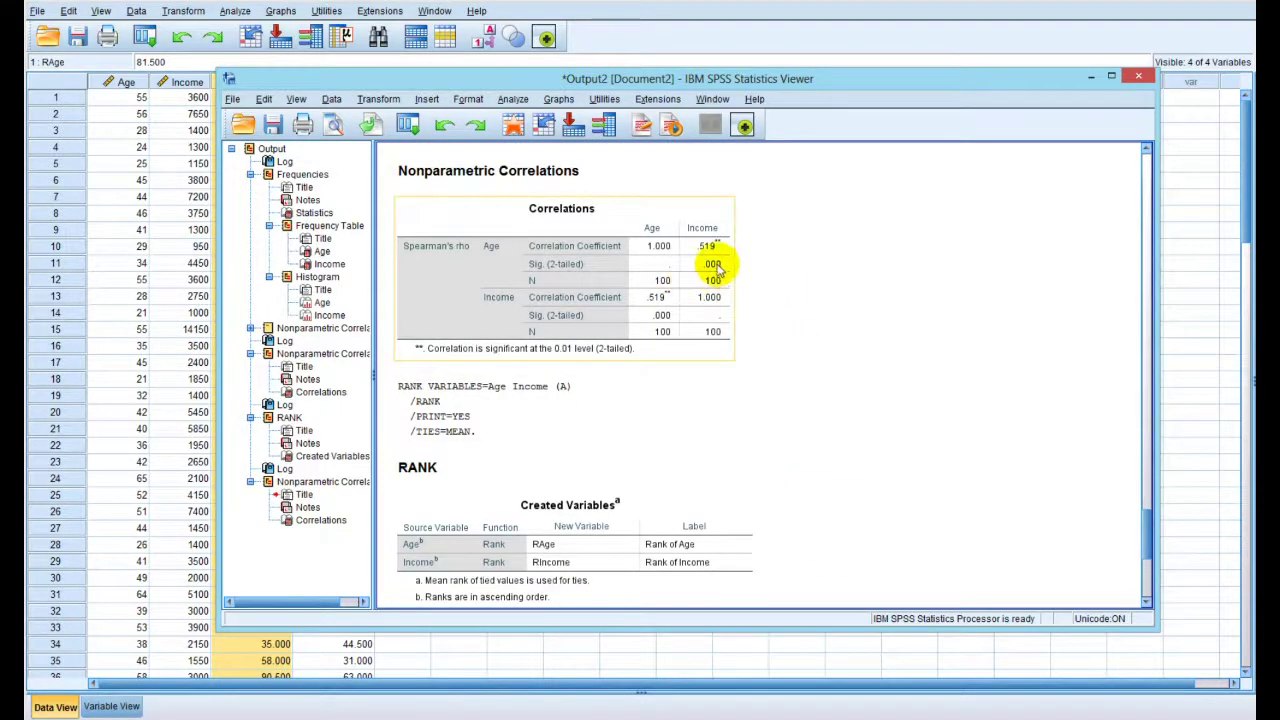
pyautogui.scroll(-8, 770, 320)
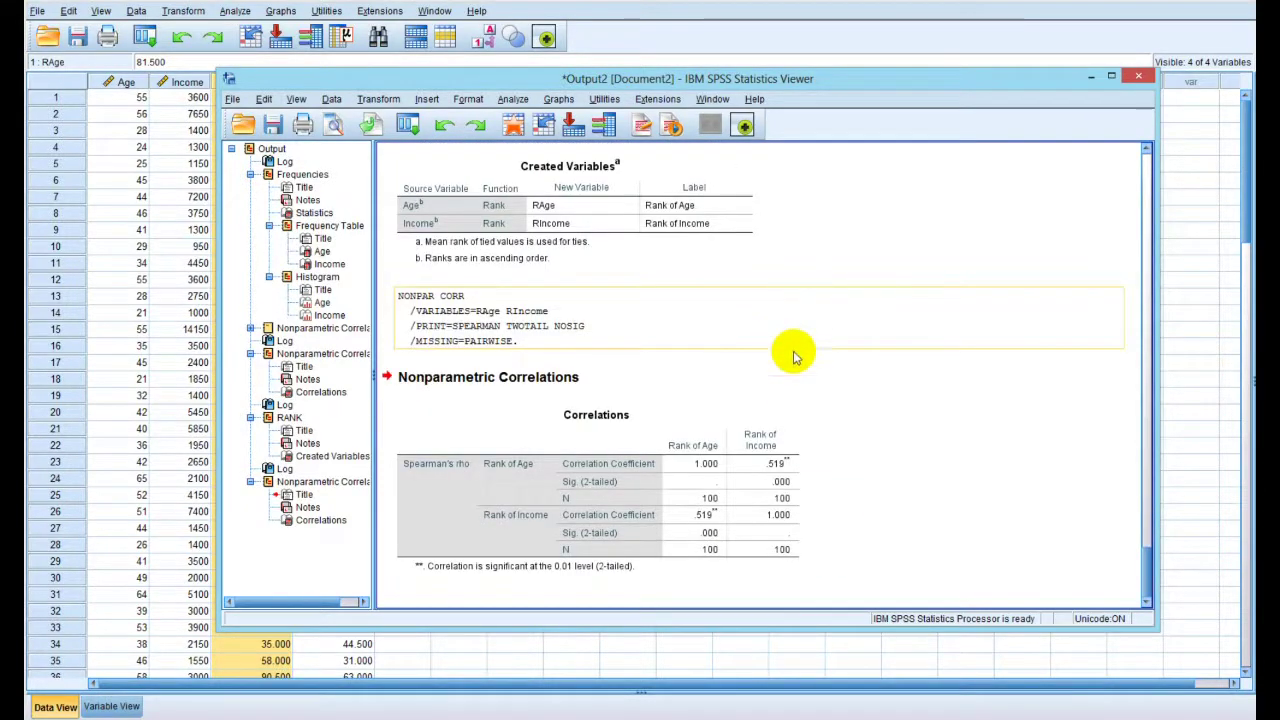